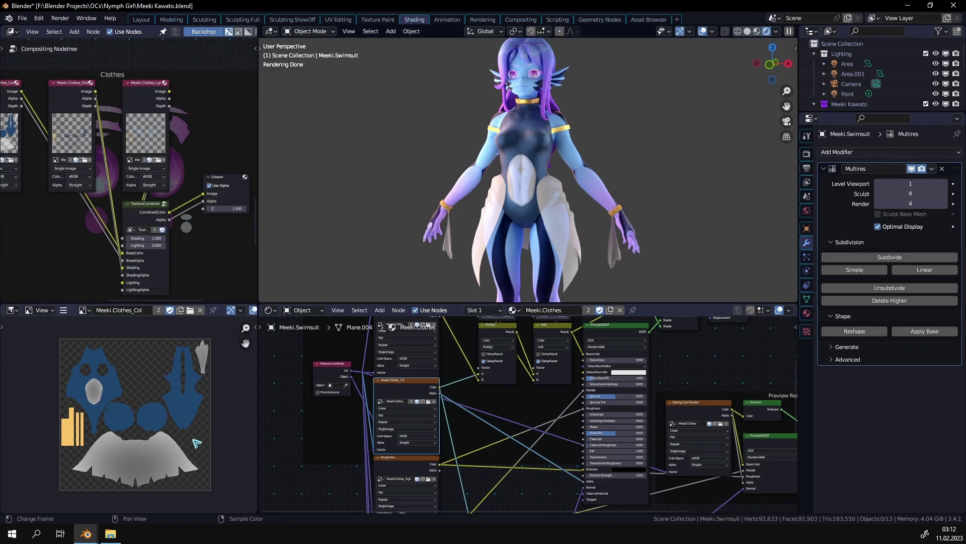
Examine the Meeki.Clothes_Col texture up close and as a whole in the image editor.
scroll(164, 421, "up", 6)
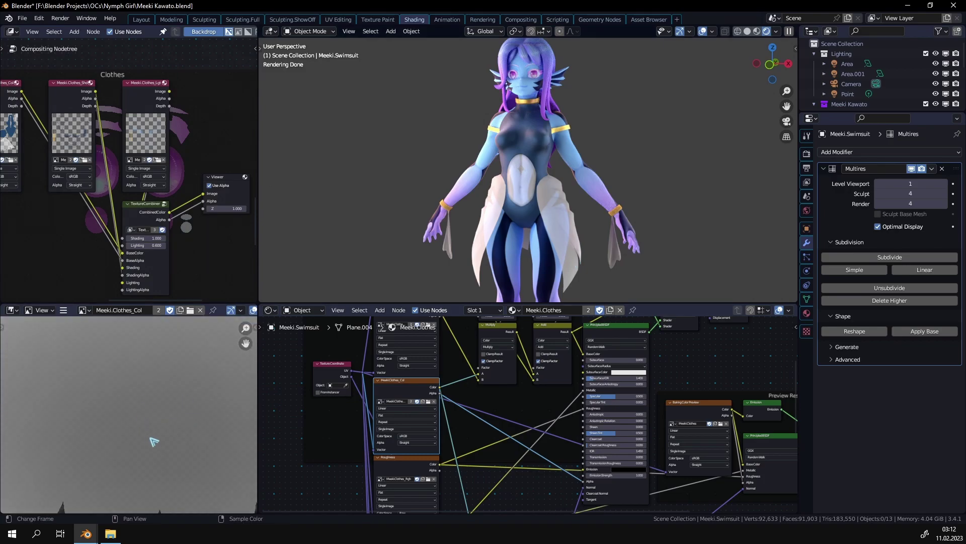
scroll(129, 424, "down", 2)
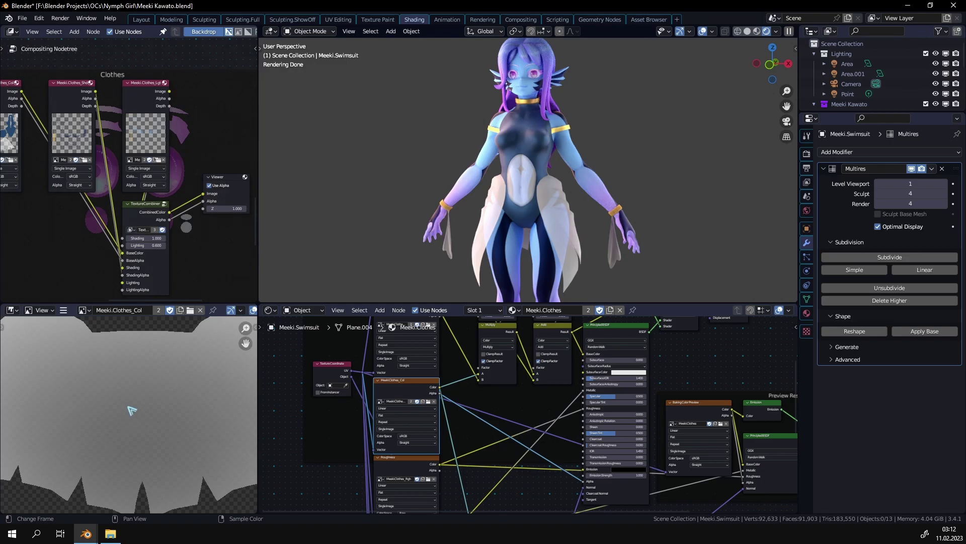
key("Home")
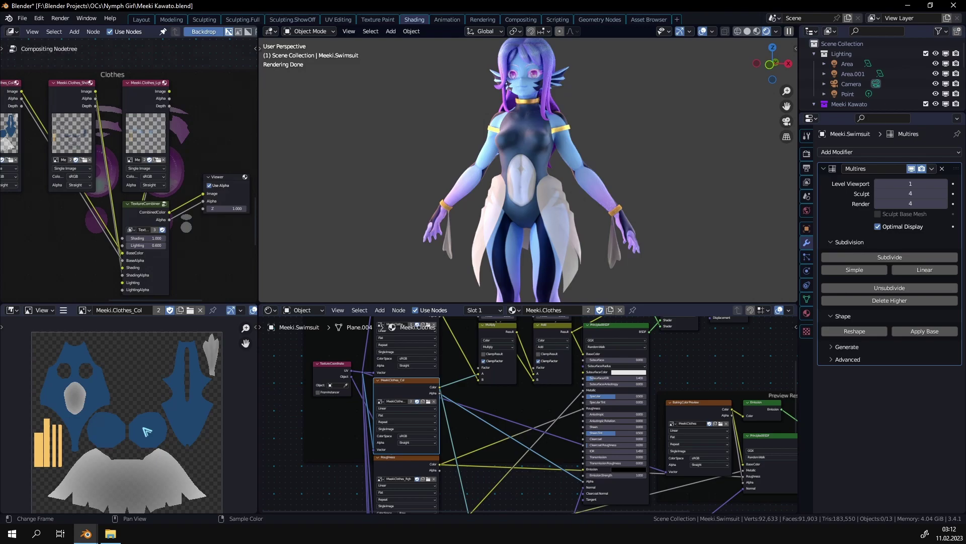
middle_click_drag(70, 247, 75, 245)
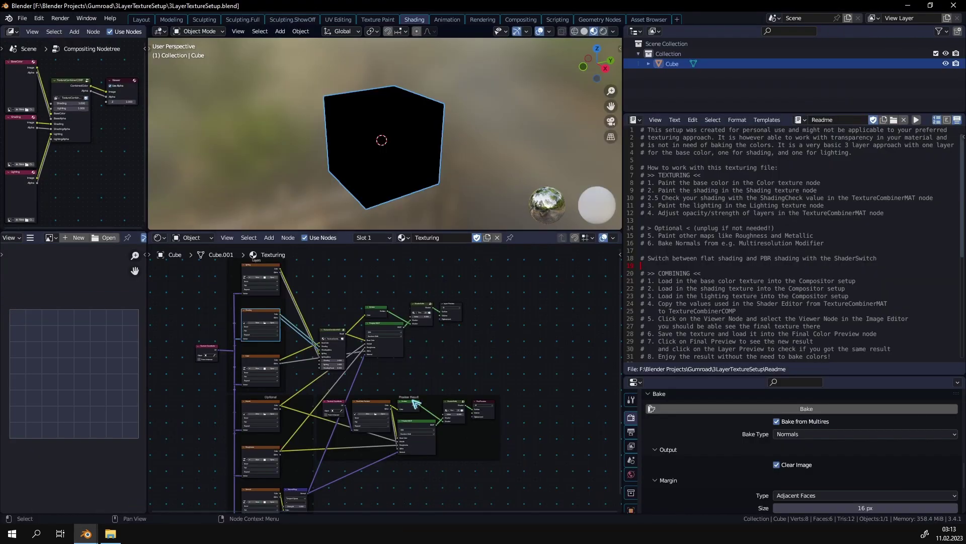
Review the Texturing node tree and the Readme's texturing instructions in the 3LayerTextureSetup file.
scroll(414, 402, "down", 3)
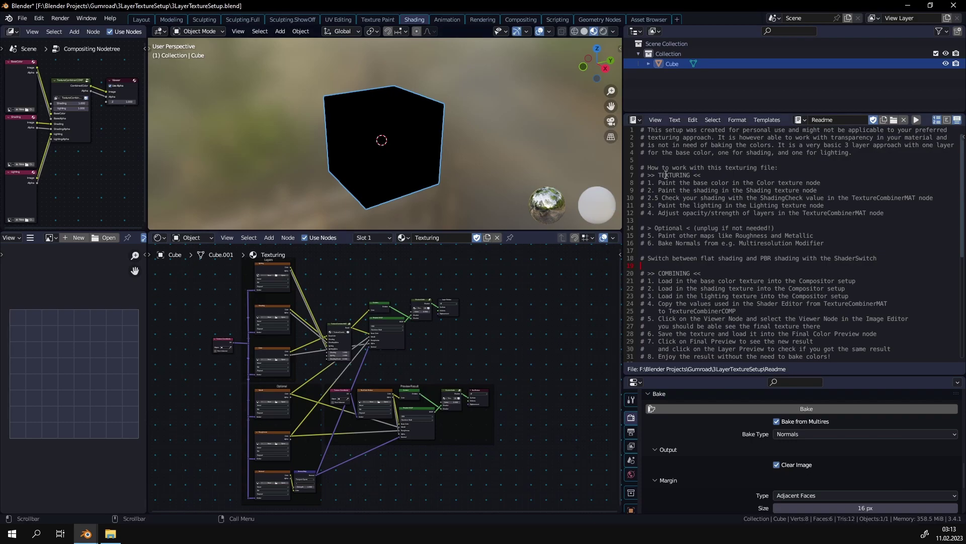
left_click(712, 158)
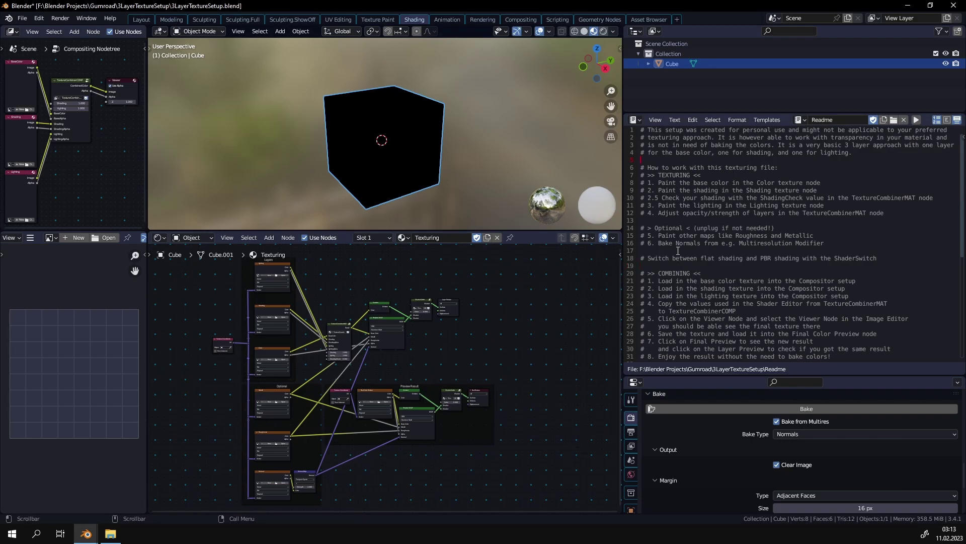
left_click(698, 220)
left_click(686, 161)
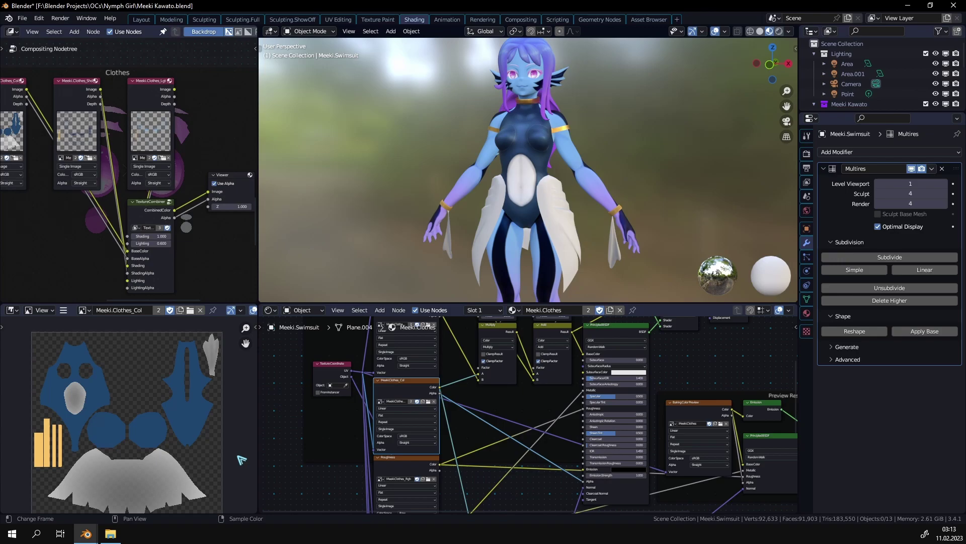
Look over the Meeki.Clothes shader nodes in the character file, and return to the 3LayerTextureSetup file.
scroll(334, 443, "up", 3)
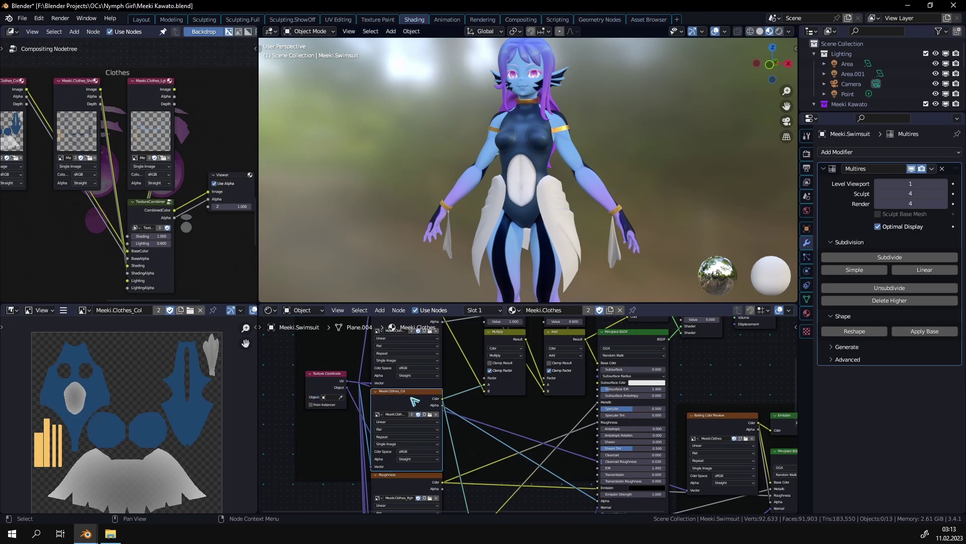
scroll(415, 401, "down", 2)
mouse_move(96, 534)
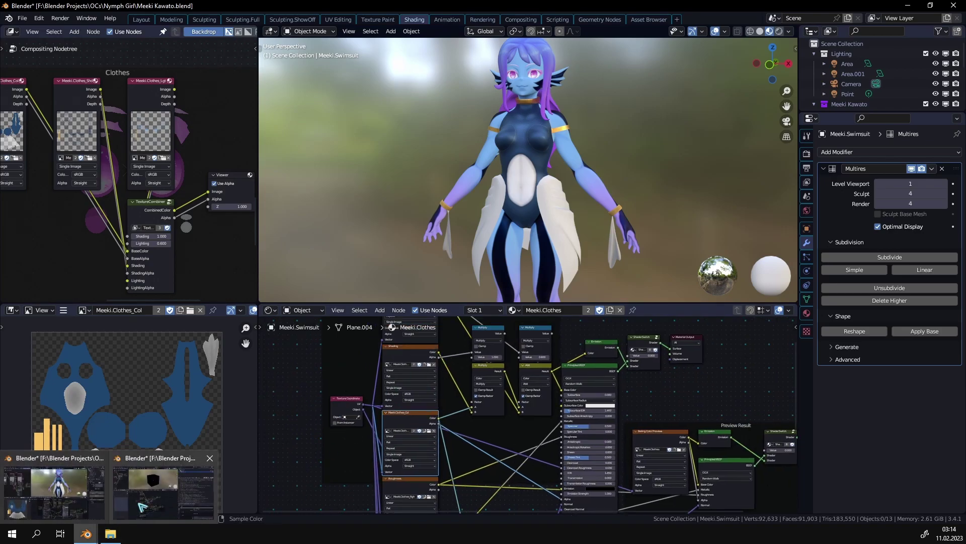
left_click(164, 483)
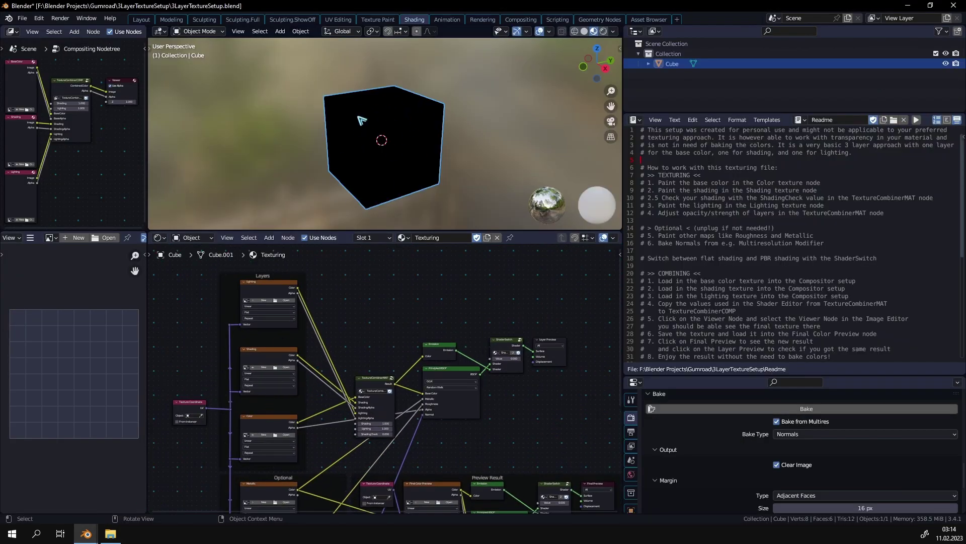
Examine the Shading and Color texture nodes and their links into the TextureCombinerMAT group.
middle_click_drag(316, 433, 350, 376)
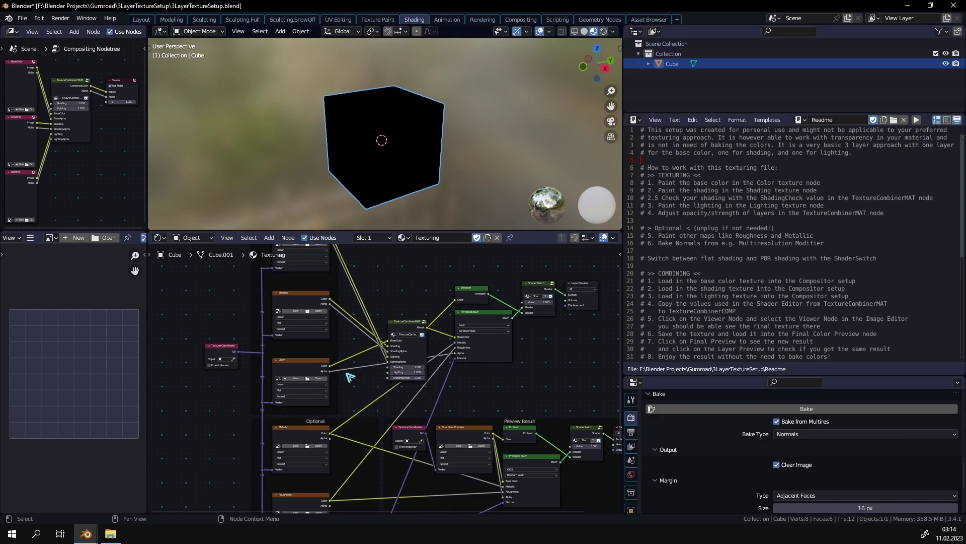
key("z")
left_click(593, 31)
scroll(401, 368, "up", 1)
scroll(402, 368, "up", 2)
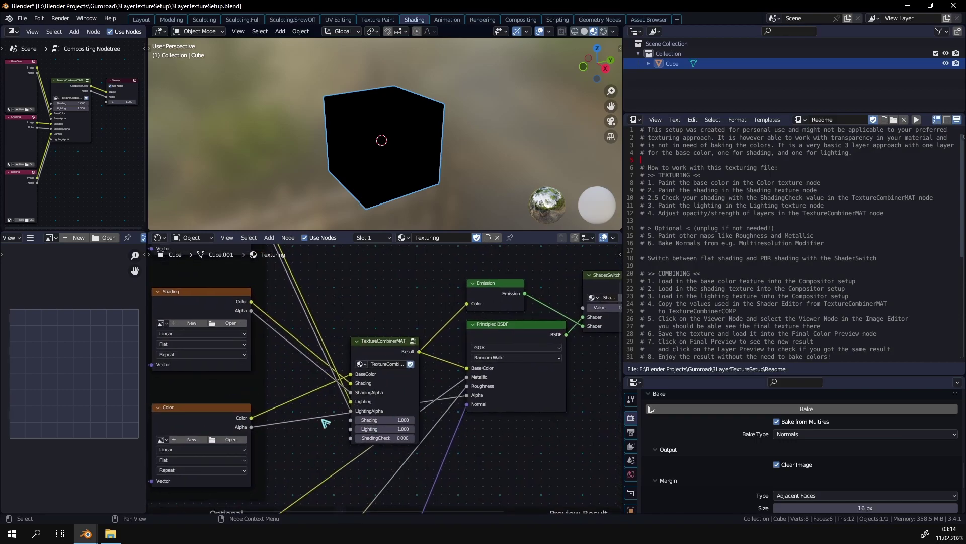
scroll(368, 384, "down", 2)
middle_click_drag(251, 408, 313, 337)
scroll(313, 338, "up", 3)
Start a new image for the Color texture node with width and height of 2048 px.
left_click(297, 358)
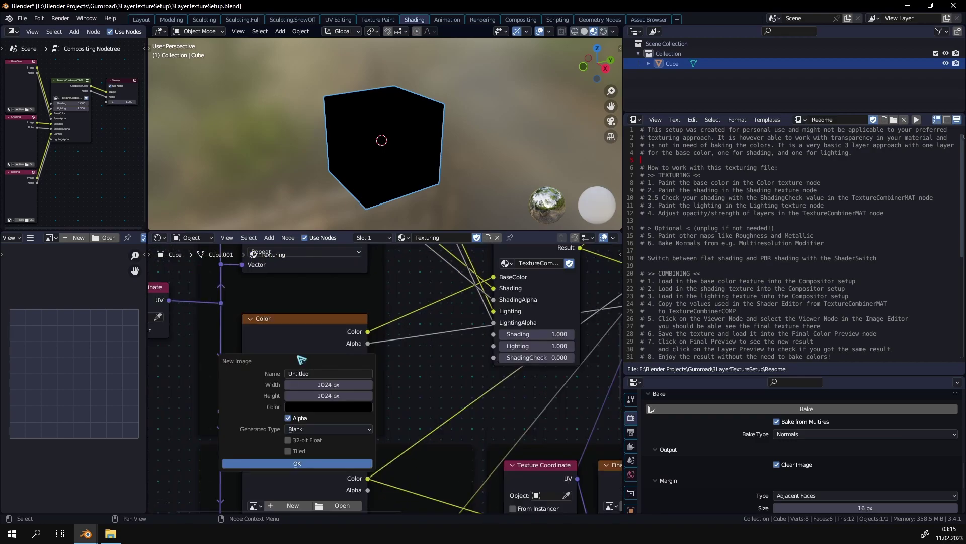
left_click(172, 400)
left_click(295, 357)
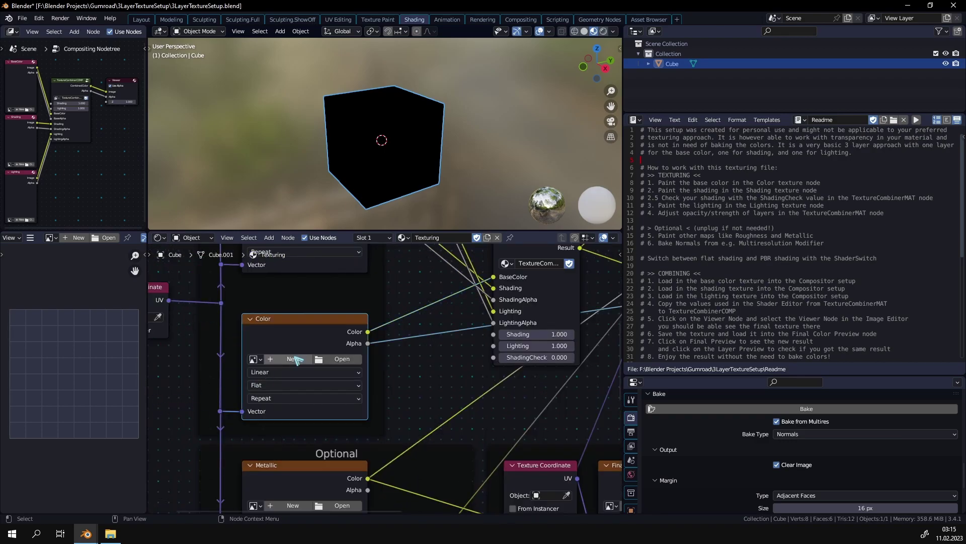
left_click(297, 359)
left_click(299, 375)
left_click(313, 385)
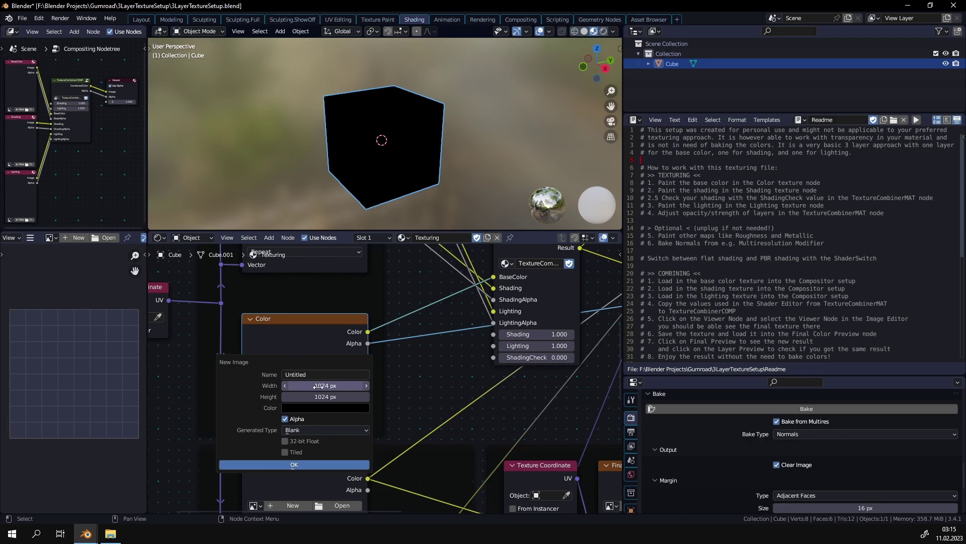
left_click_drag(317, 386, 320, 397)
left_click(321, 388)
type("*")
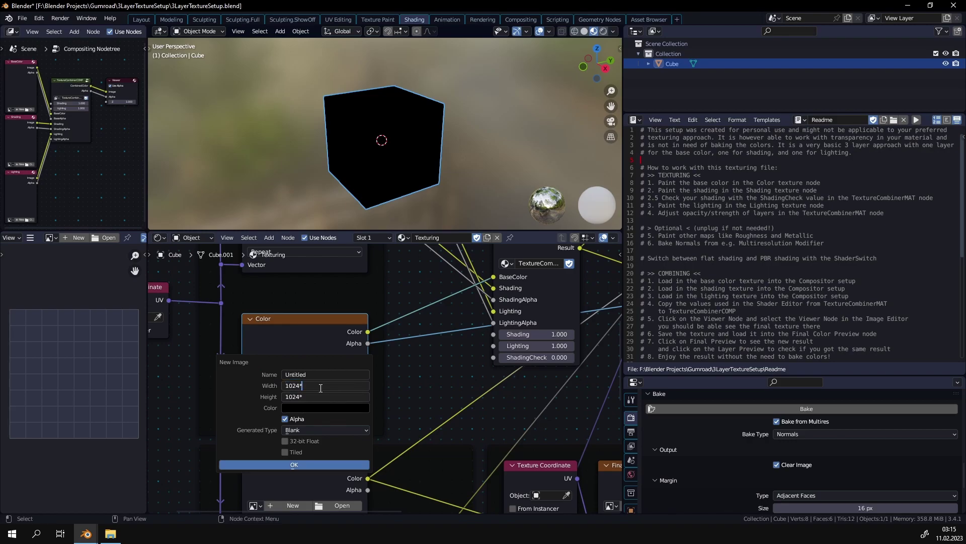
type("2")
key("Return")
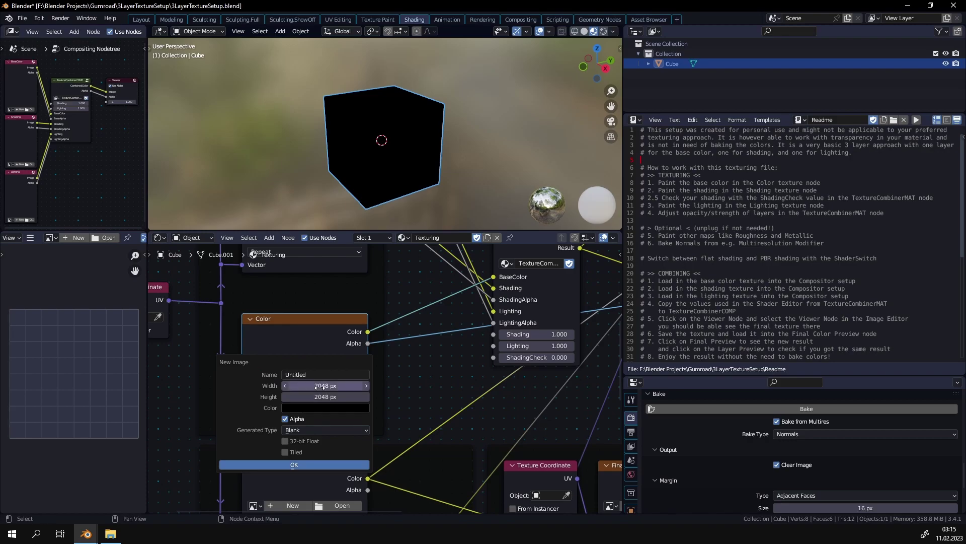
Make the new image's fill colour fully transparent and create the image.
left_click(306, 409)
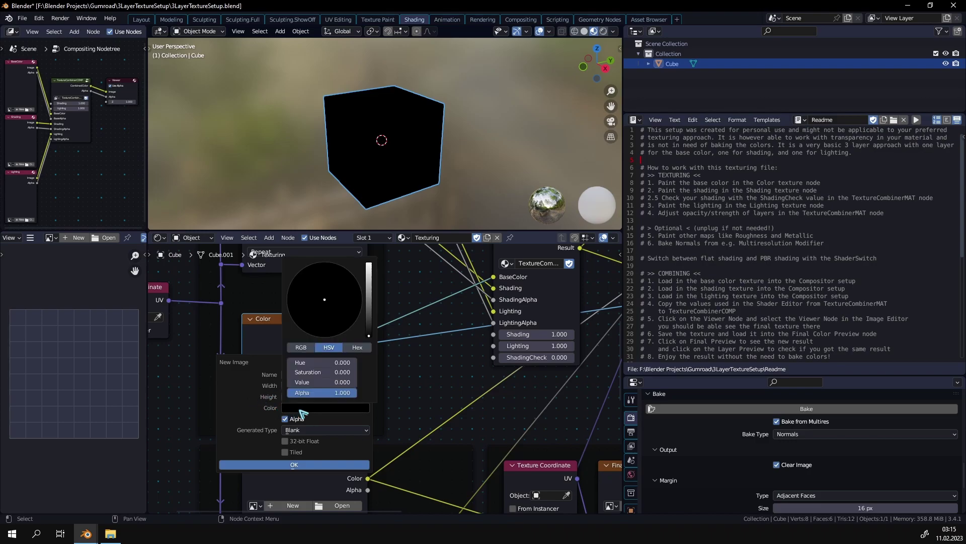
left_click_drag(355, 392, 287, 393)
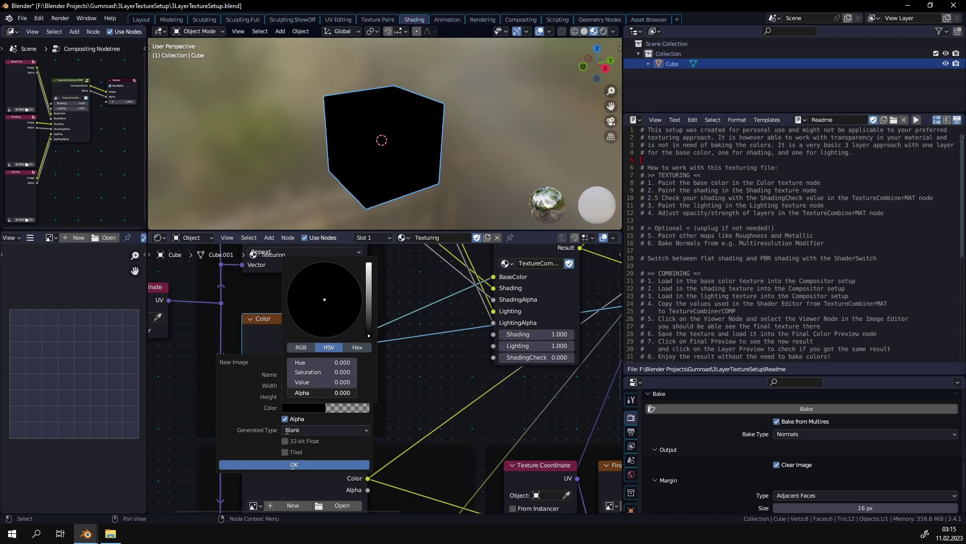
left_click(290, 463)
Display the new blank Color texture in the image editor and look at its full extent.
scroll(266, 420, "down", 2)
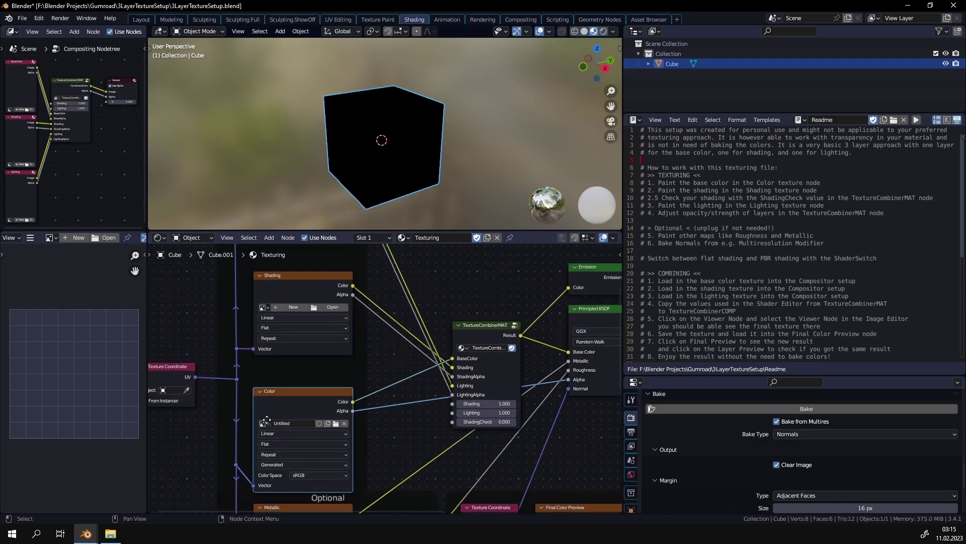
middle_click_drag(267, 420, 265, 442)
left_click(311, 308)
left_click(300, 421)
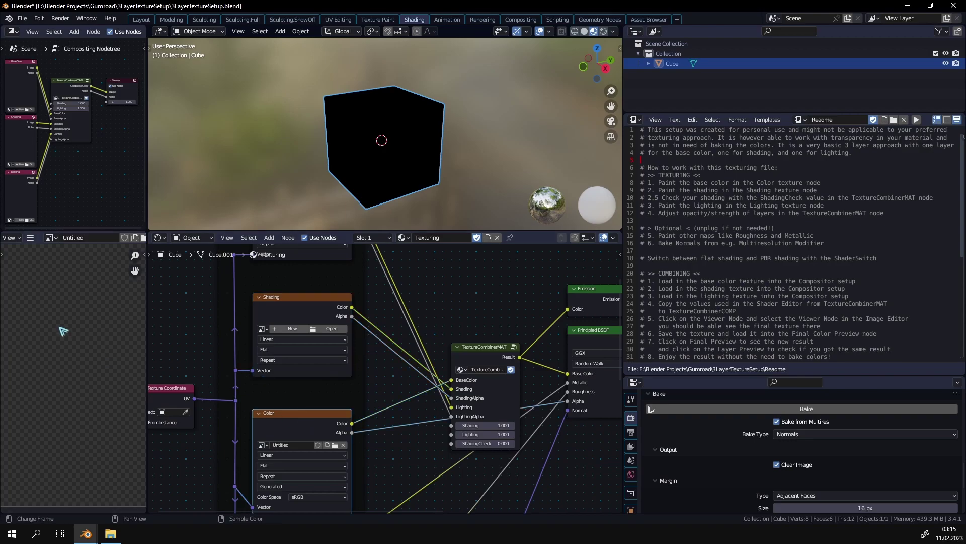
scroll(63, 331, "down", 4)
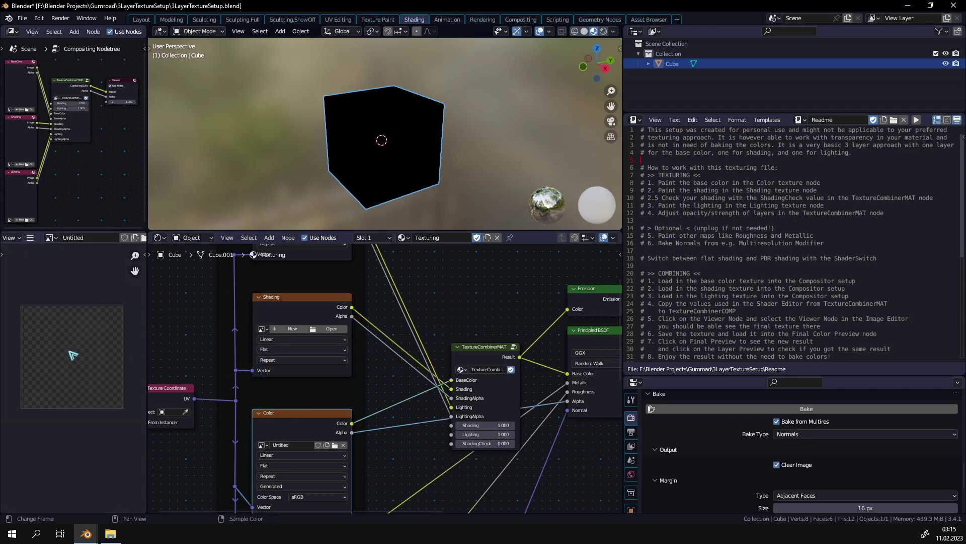
scroll(73, 355, "up", 1)
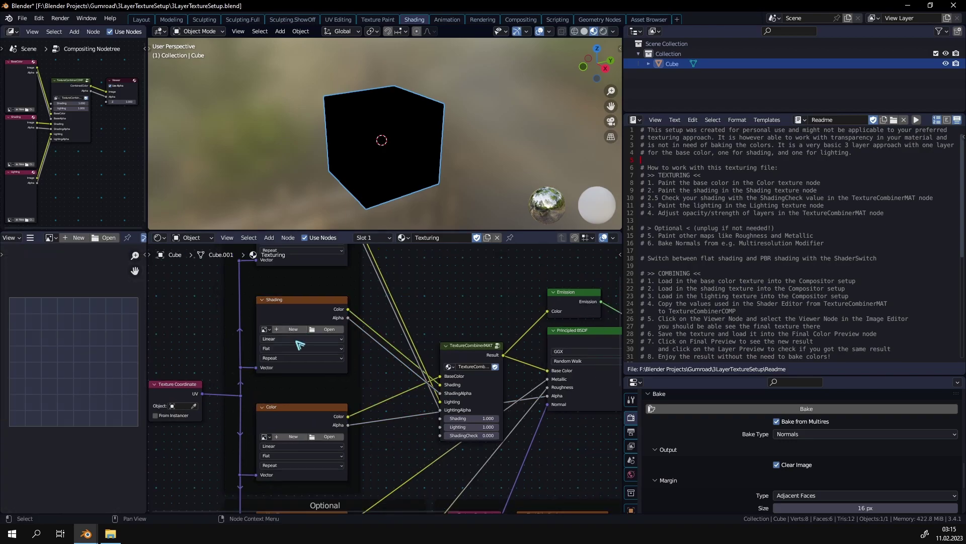
Examine the layer texture nodes, the optional Metallic, Roughness and Normal nodes, and the Preview Result section.
scroll(297, 342, "down", 4)
middle_click_drag(292, 291, 282, 343)
scroll(285, 348, "down", 4)
middle_click_drag(304, 390, 303, 325)
scroll(315, 395, "up", 4)
middle_click_drag(298, 366, 310, 299)
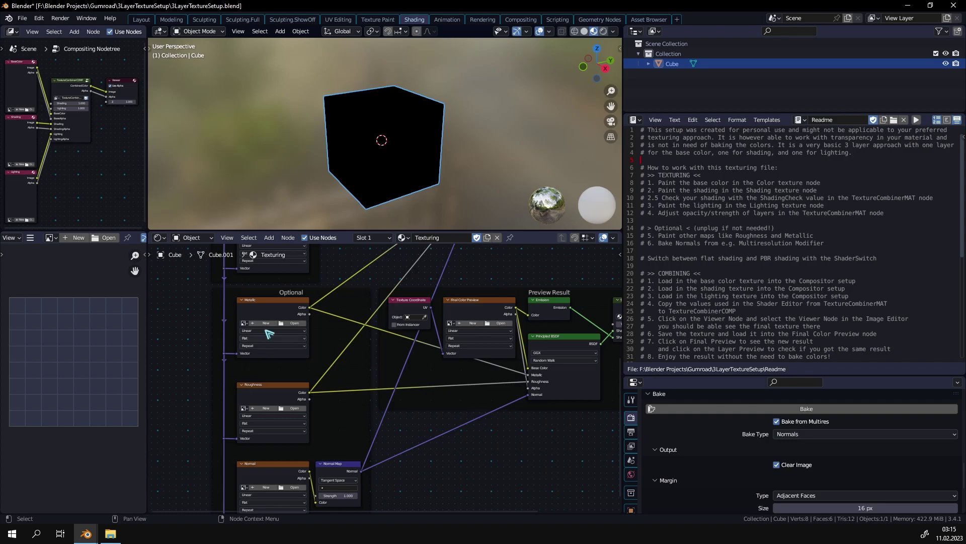
middle_click_drag(215, 305, 229, 406)
middle_click_drag(309, 426, 313, 379)
scroll(307, 378, "up", 2)
middle_click_drag(272, 411, 268, 512)
scroll(252, 358, "down", 4)
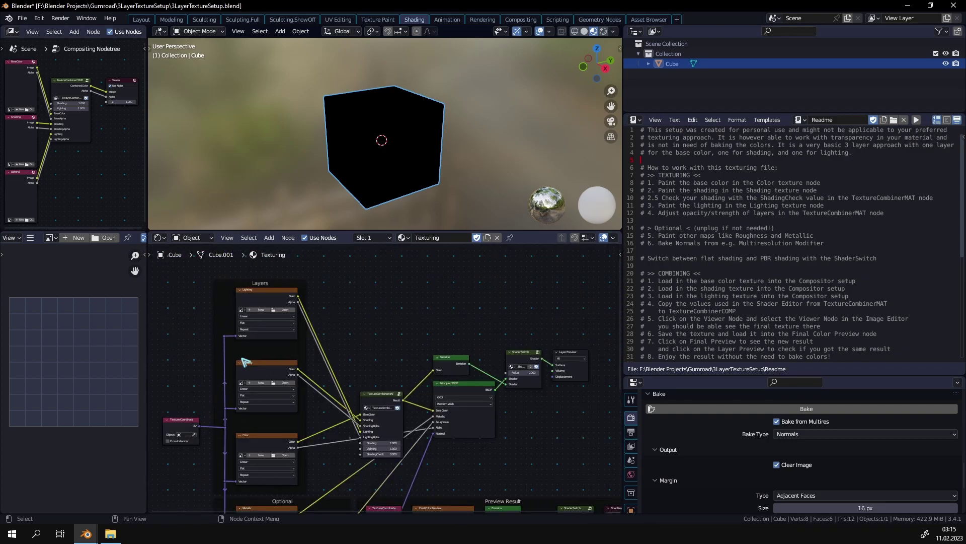
scroll(244, 362, "up", 3)
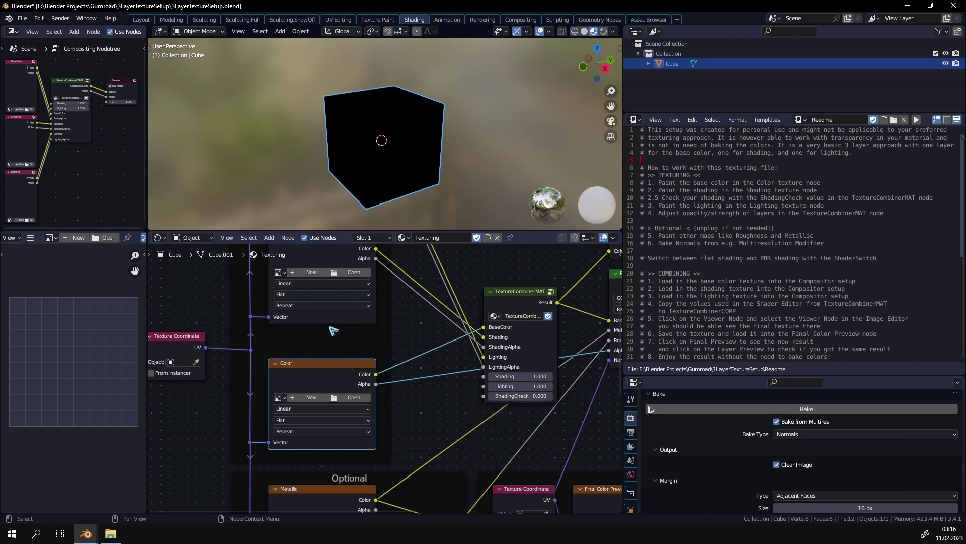
Inspect the Shading and Lighting layer nodes and the strength settings of the TextureCombinerMAT group.
middle_click_drag(329, 326, 317, 465)
left_click(302, 380)
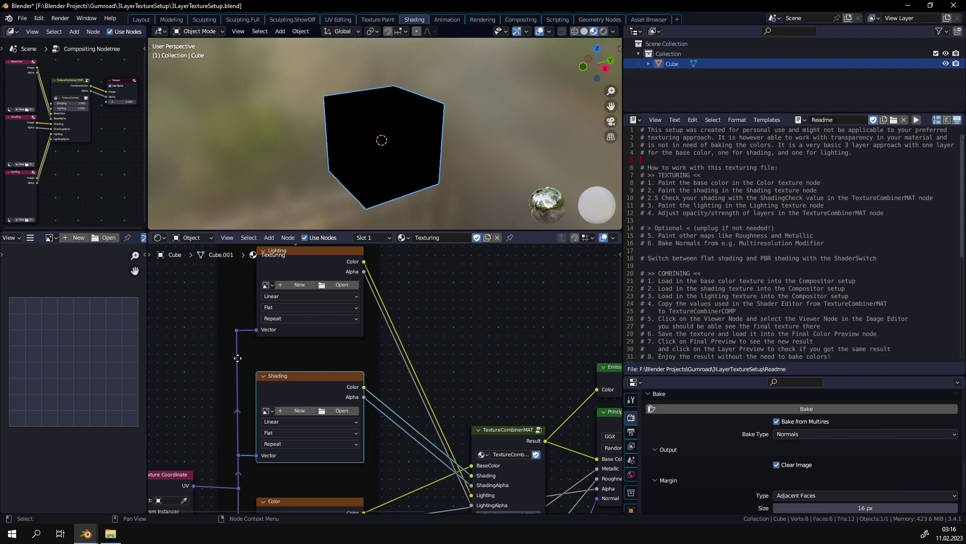
scroll(252, 352, "up", 2, "shift")
left_click(259, 332)
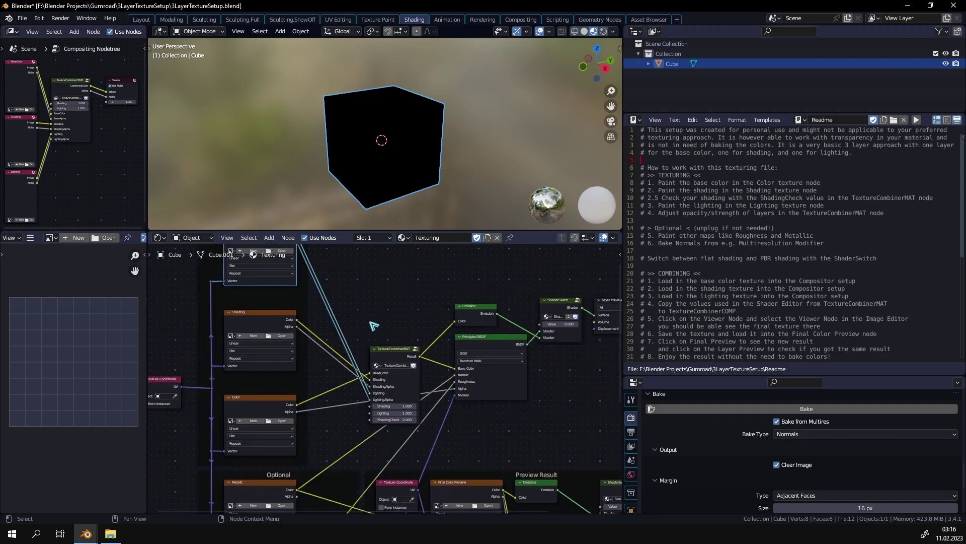
scroll(372, 326, "up", 4)
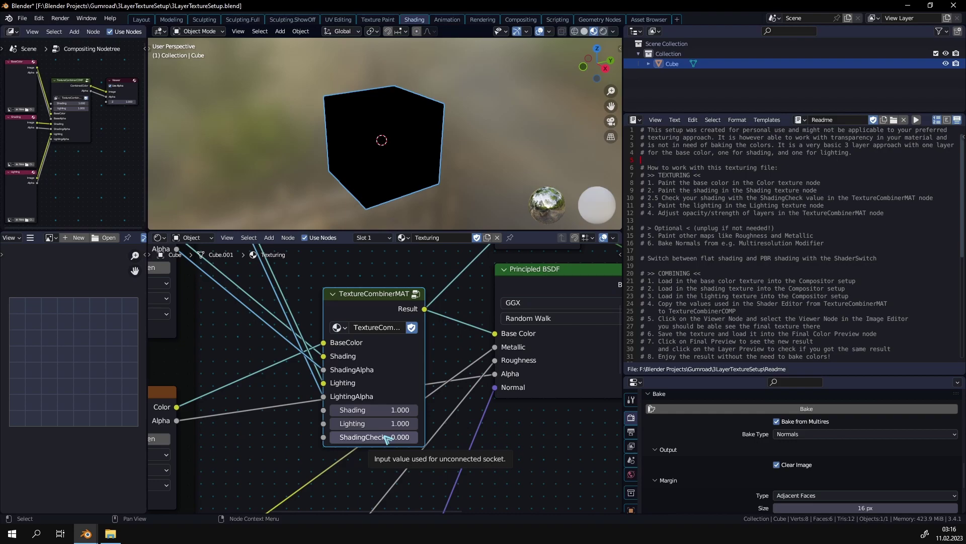
middle_click_drag(255, 419, 389, 377)
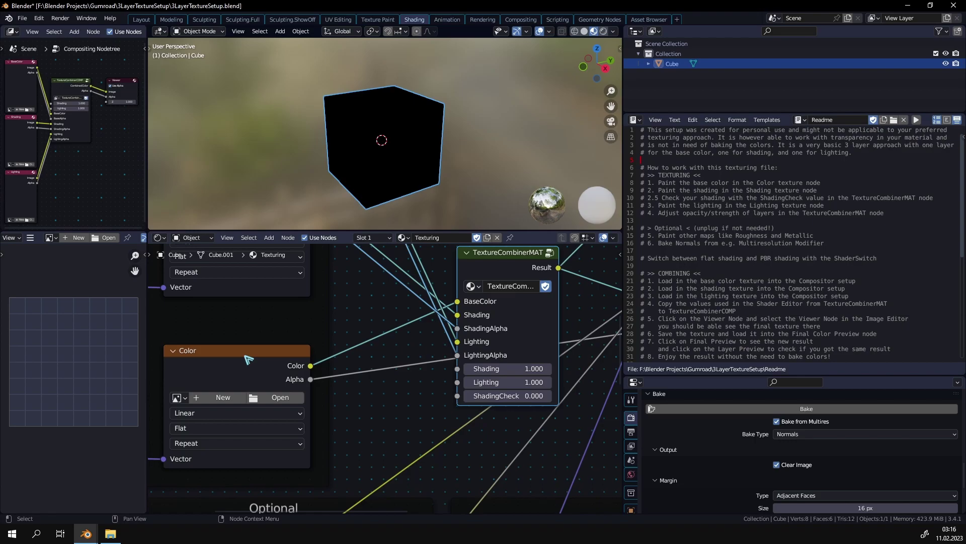
key("KP_Decimal")
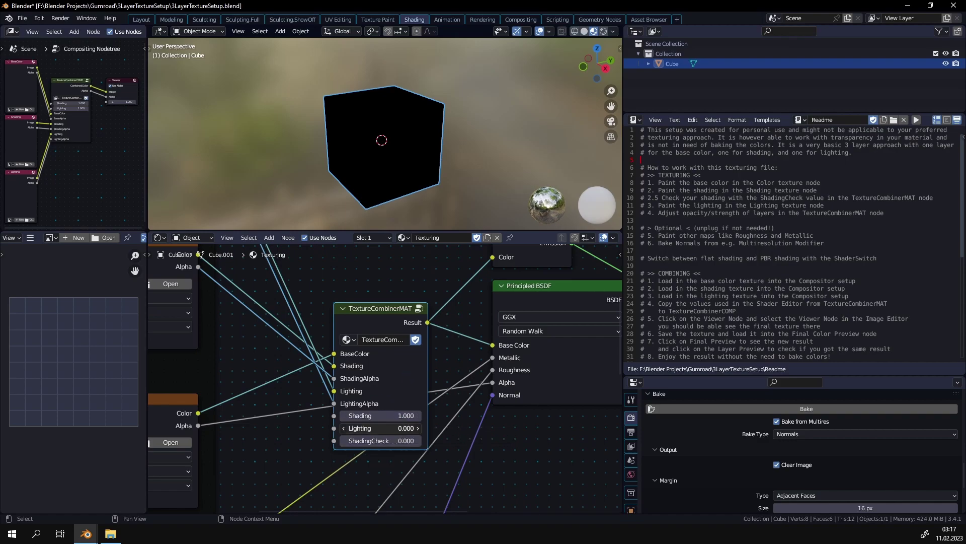
In the character file, try different strengths on the two blue Multiply nodes of Meeki.Clothes, including 4.280 on the first.
mouse_move(95, 533)
left_click(54, 487)
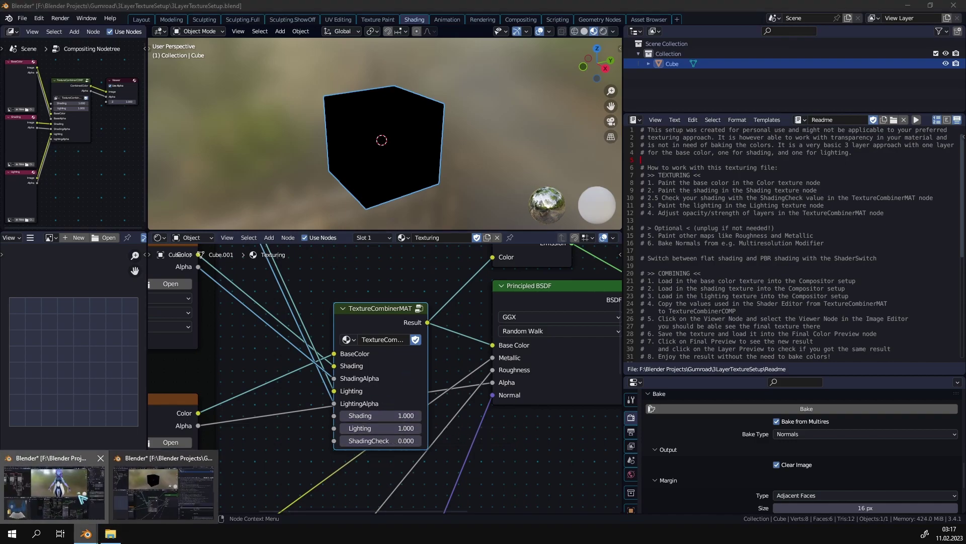
scroll(589, 430, "up", 5)
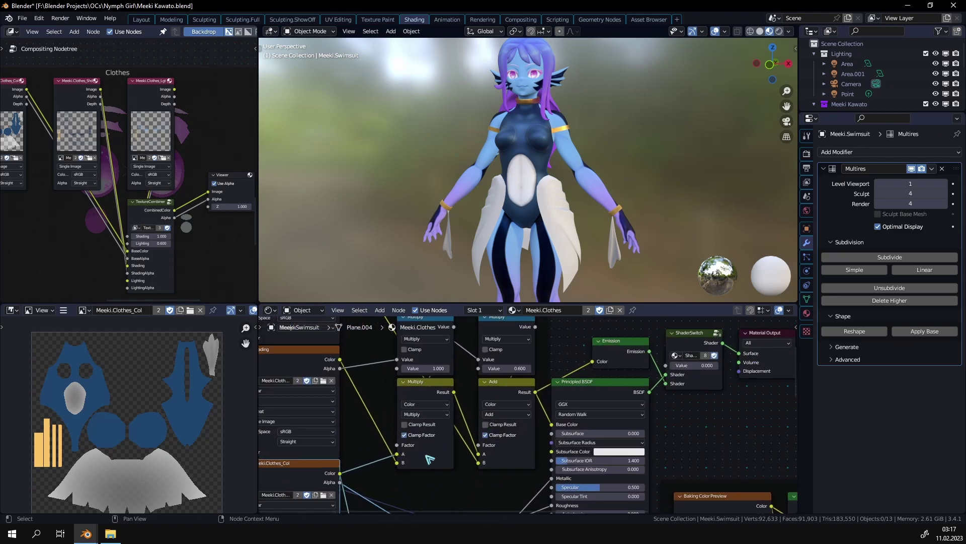
middle_click_drag(473, 445, 436, 517)
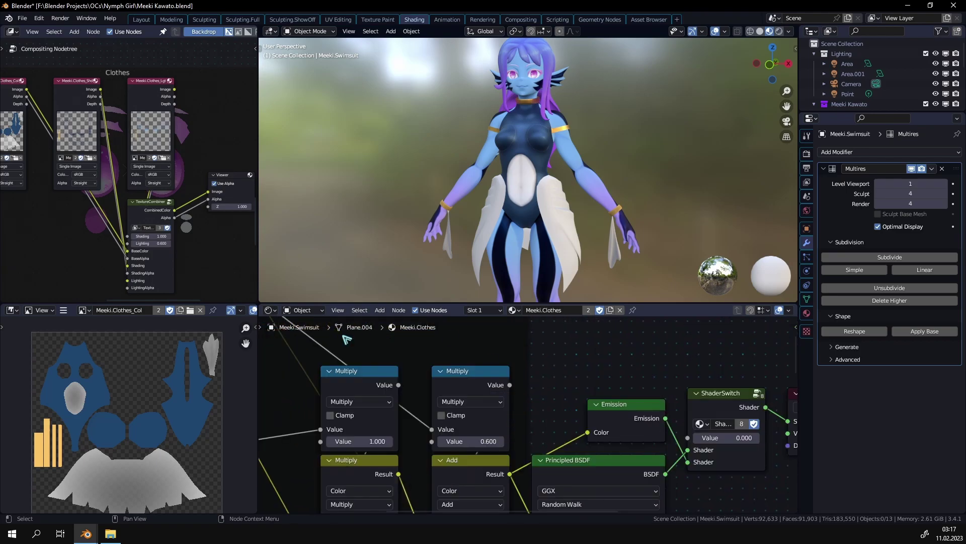
left_click_drag(472, 437, 562, 441, "shift")
right_click(471, 440)
mouse_move(372, 441)
left_mouse_down()
mouse_move(287, 441)
mouse_move(402, 441)
mouse_move(337, 441)
mouse_move(392, 440)
left_mouse_up()
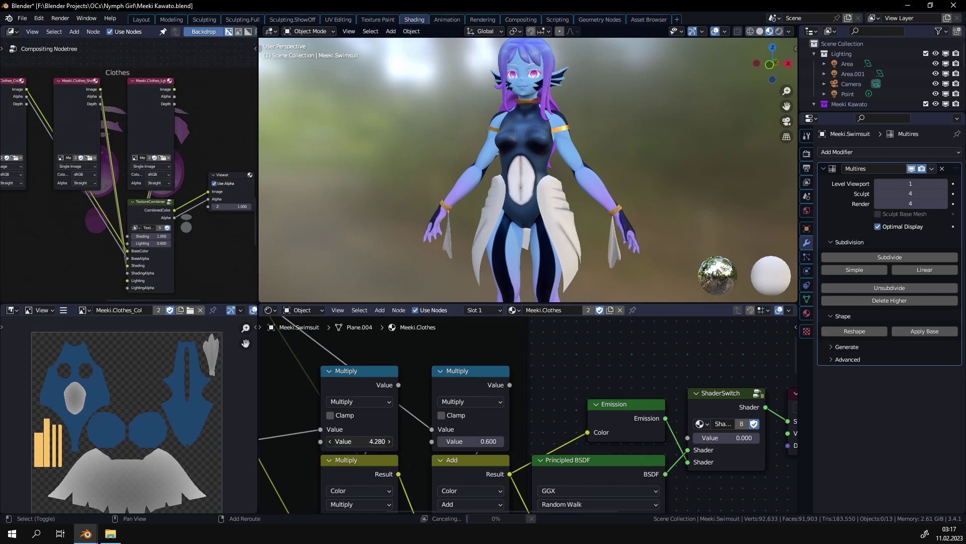
right_click(378, 439)
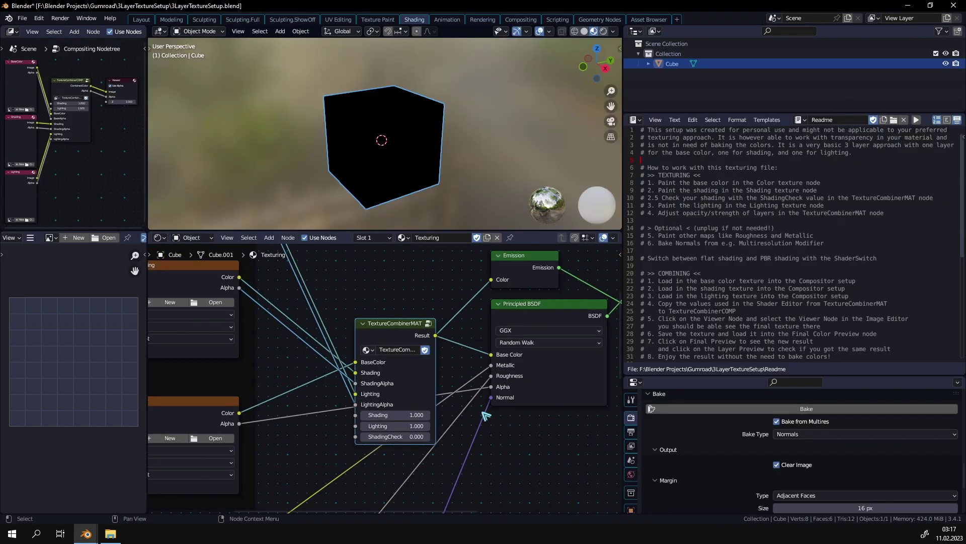
Examine how the combiner result feeds the Emission and Principled BSDF nodes and passes through ShaderSwitch to Layer Preview.
left_click(462, 444)
scroll(436, 340, "down", 1)
middle_click_drag(436, 341, 310, 412)
scroll(324, 393, "up", 4)
middle_click_drag(410, 382, 384, 378)
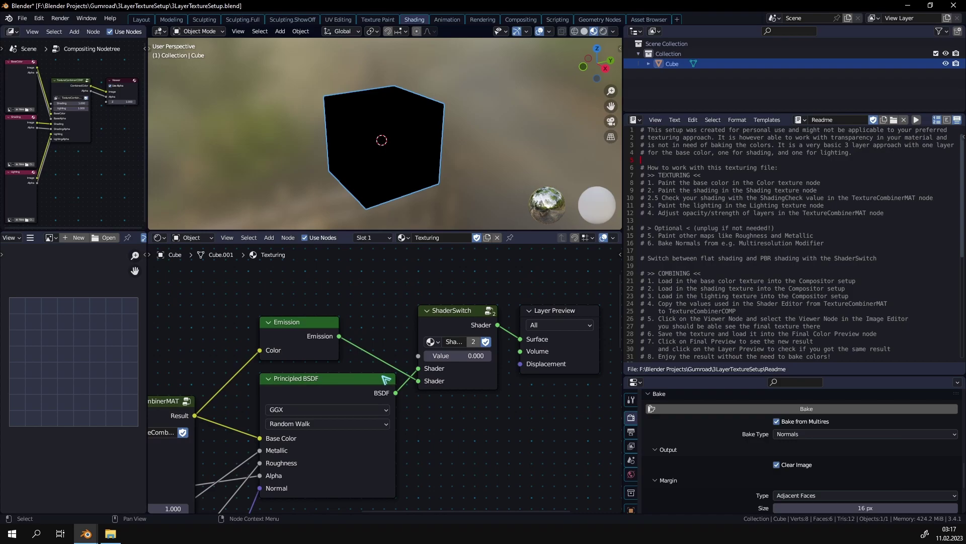
scroll(385, 343, "down", 4)
middle_click_drag(242, 377, 402, 330)
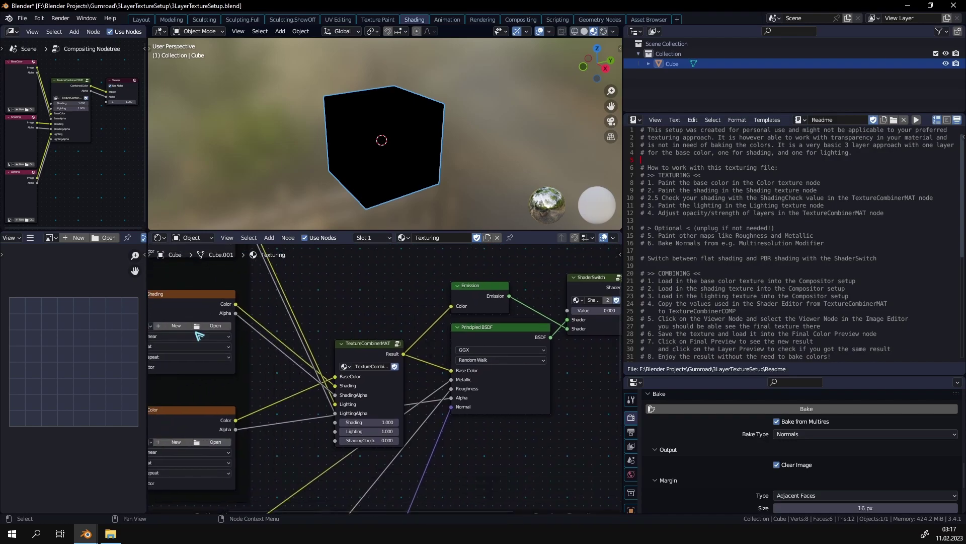
middle_click_drag(198, 337, 60, 379)
scroll(414, 375, "up", 1)
scroll(417, 372, "up", 2)
middle_click_drag(424, 363, 336, 373)
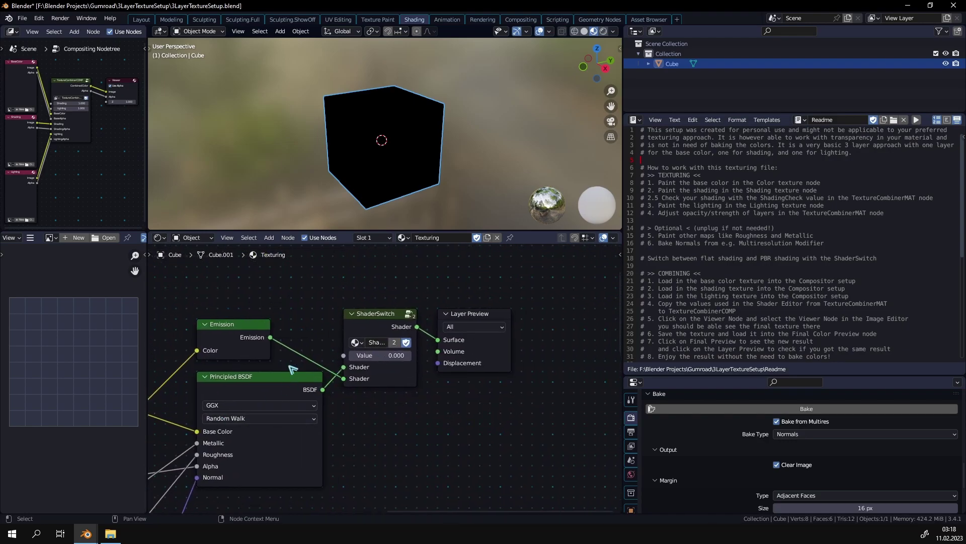
Switch to the character file and set the ShaderSwitch value of Meeki.Clothes to 0.000.
mouse_move(86, 533)
left_click(163, 486)
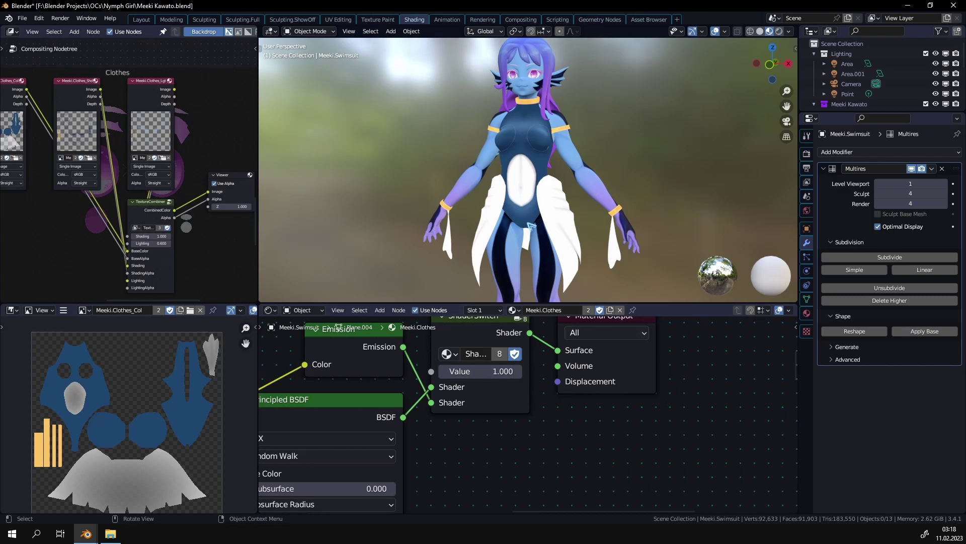
mouse_move(530, 225)
middle_mouse_down()
mouse_move(543, 211)
mouse_move(625, 218)
mouse_move(569, 206)
middle_mouse_up()
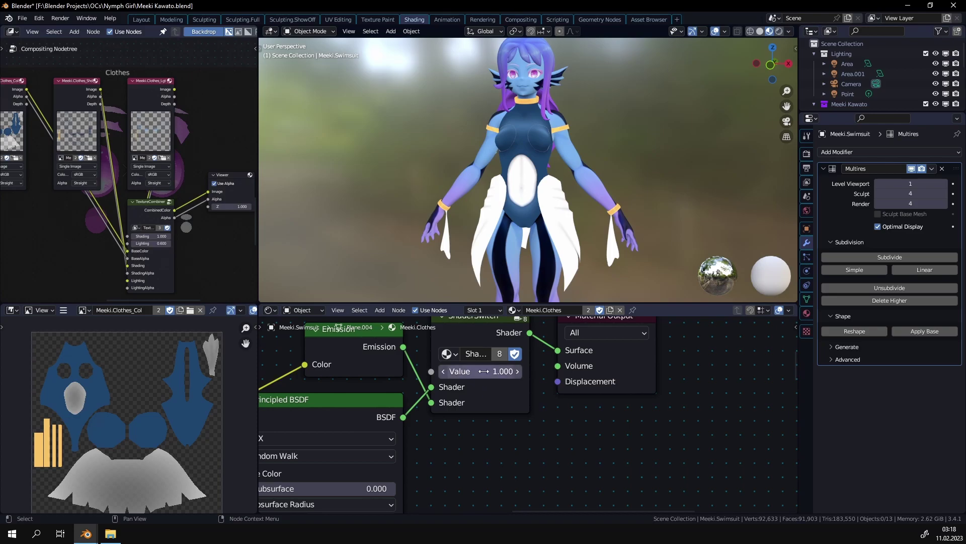
left_click_drag(482, 371, 443, 371)
middle_click_drag(515, 433, 577, 407)
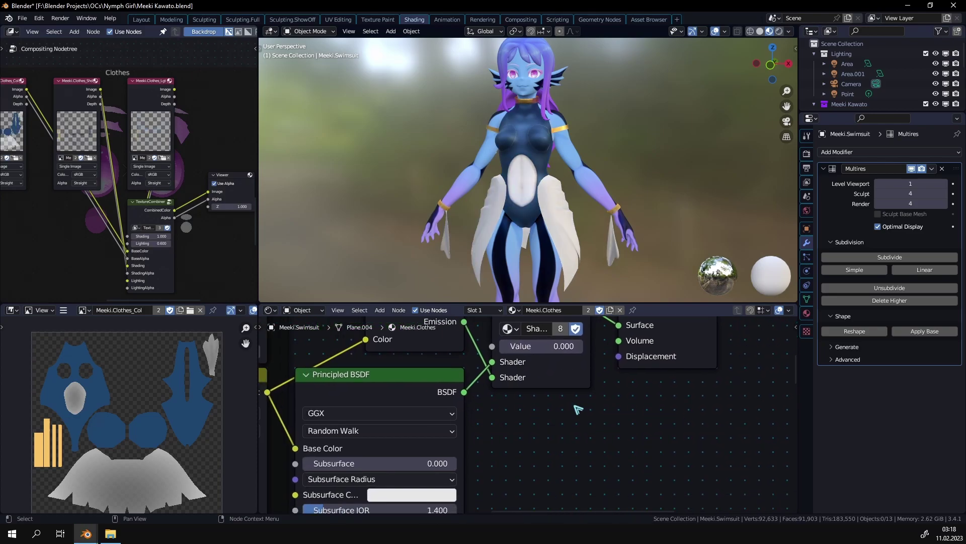
scroll(528, 410, "down", 3)
middle_click_drag(390, 412, 381, 377)
scroll(367, 388, "down", 2)
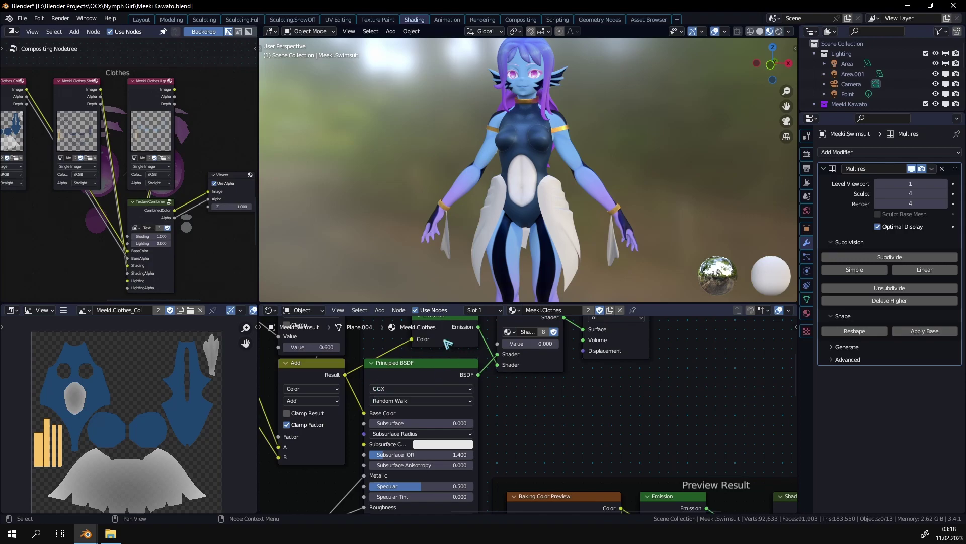
scroll(402, 381, "down", 2)
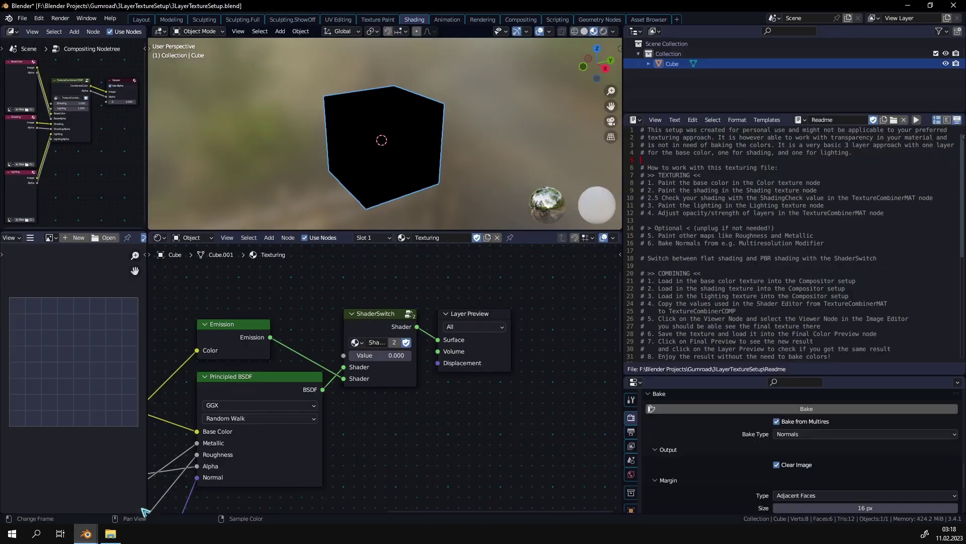
Return to the 3LayerTextureSetup file and inspect the optional Metallic and Roughness texture nodes.
scroll(269, 420, "down", 3)
scroll(268, 420, "down", 1)
middle_click_drag(194, 456, 365, 355)
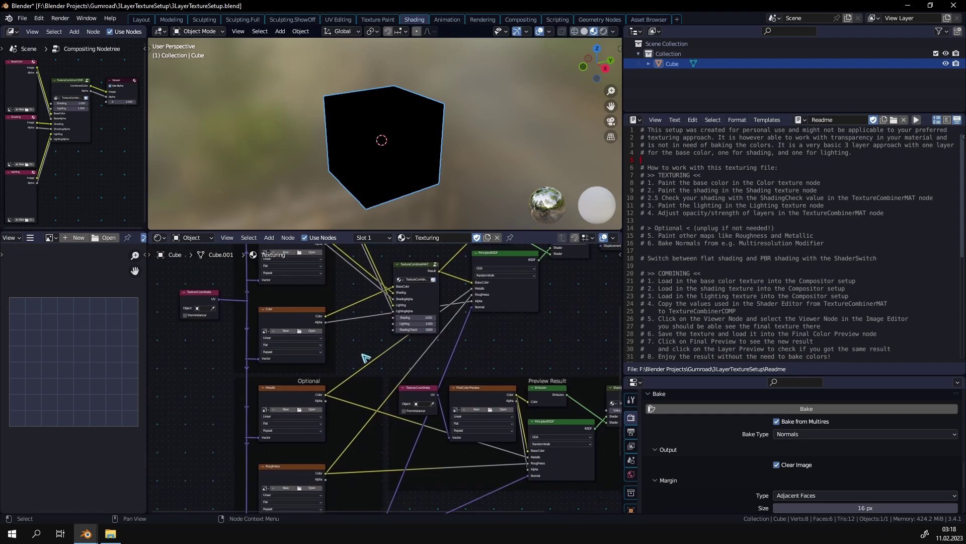
middle_click_drag(304, 437, 305, 342)
scroll(305, 342, "up", 1)
scroll(306, 344, "up", 1)
left_click(304, 298)
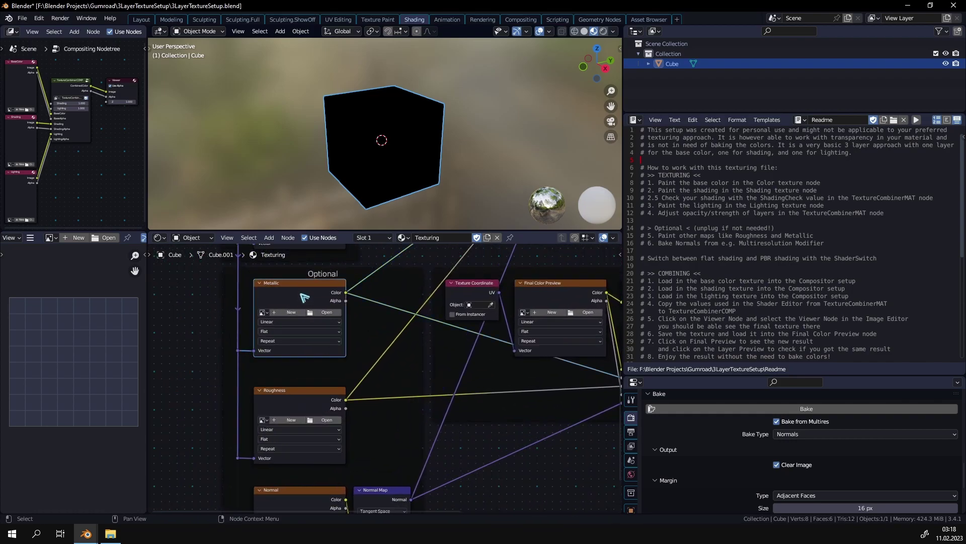
left_click(297, 395)
left_click(193, 343)
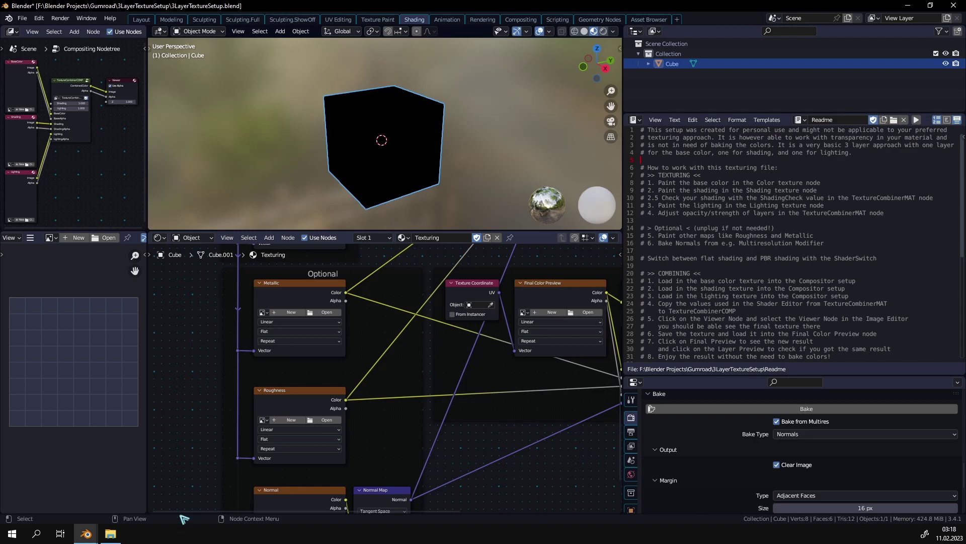
Switch to the character file and view the shaded model from another side.
mouse_move(86, 533)
left_click(161, 486)
middle_click_drag(528, 187, 564, 187)
Go back to the setup file and inspect the optional Normal texture node and its Normal Map node.
key("alt+Tab")
scroll(286, 431, "down", 1)
middle_click_drag(288, 466, 262, 378)
scroll(263, 379, "up", 4)
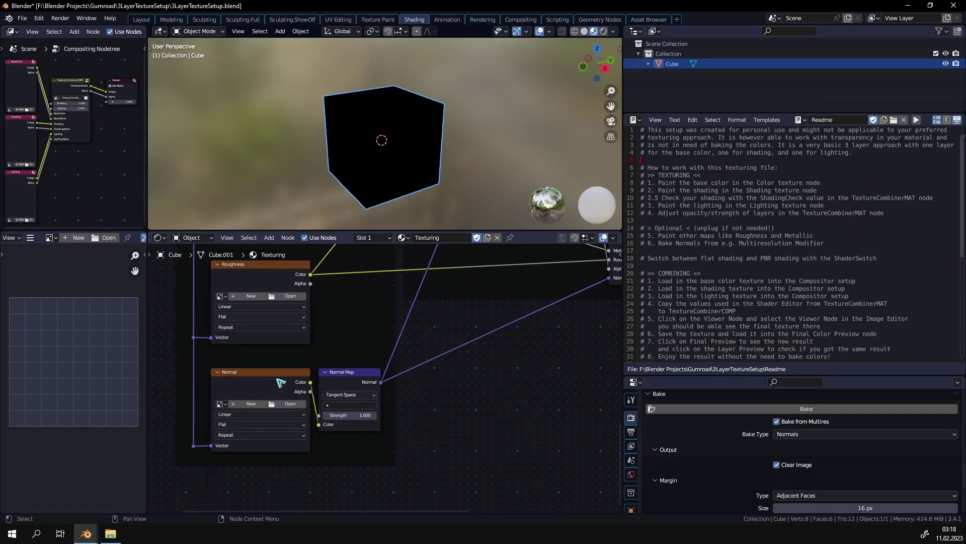
left_click(283, 402)
left_click(179, 374)
left_click(229, 378)
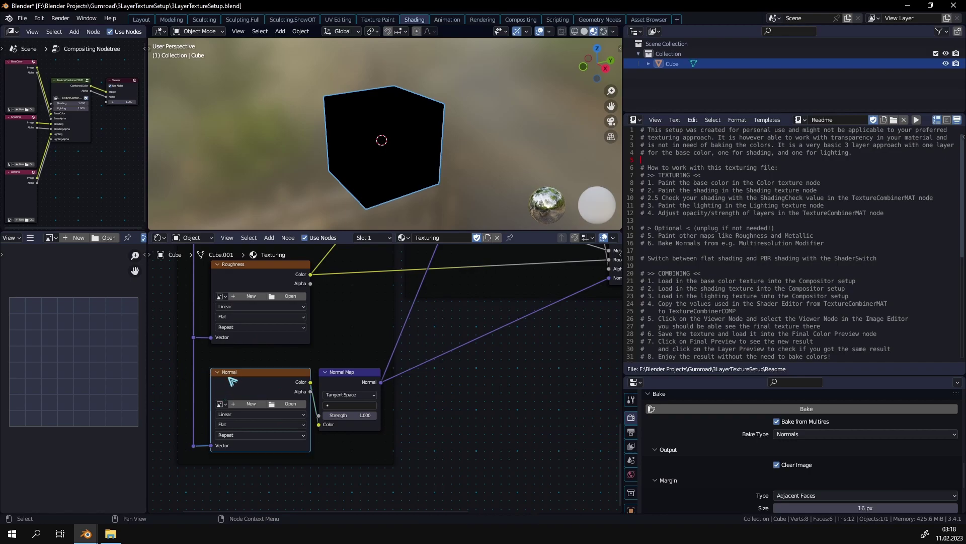
Switch to the character file again and examine the swimsuit's surface from several angles.
mouse_move(86, 533)
left_click(164, 486)
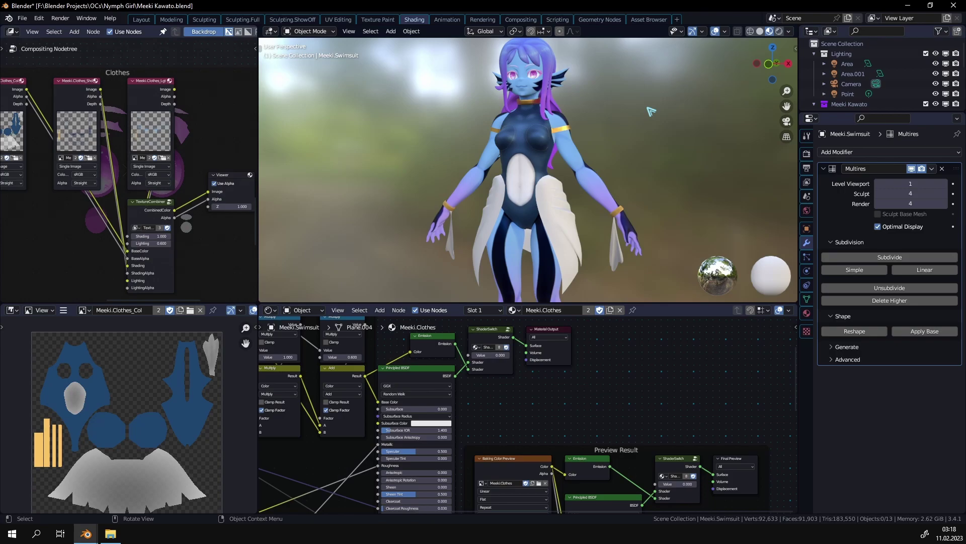
middle_click_drag(651, 111, 760, 196)
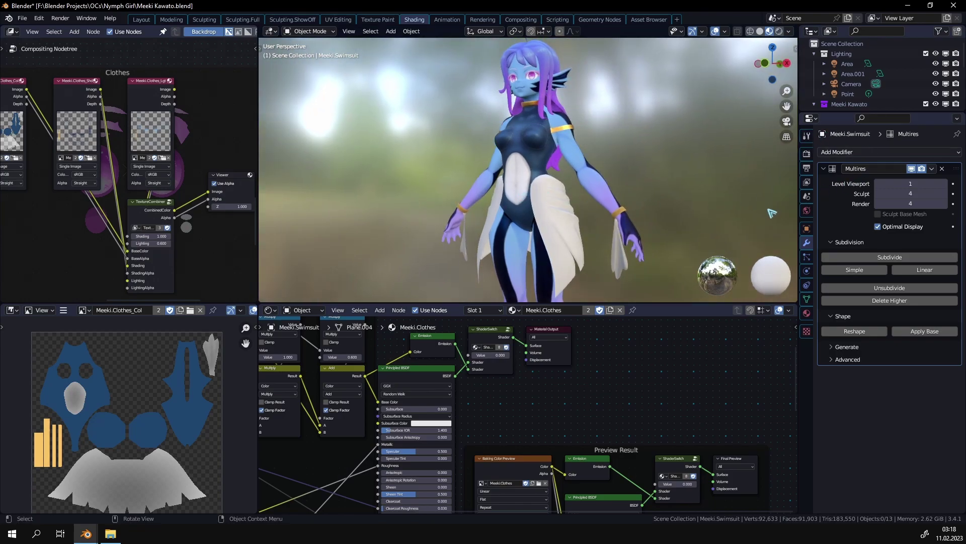
middle_click_drag(546, 136, 668, 179)
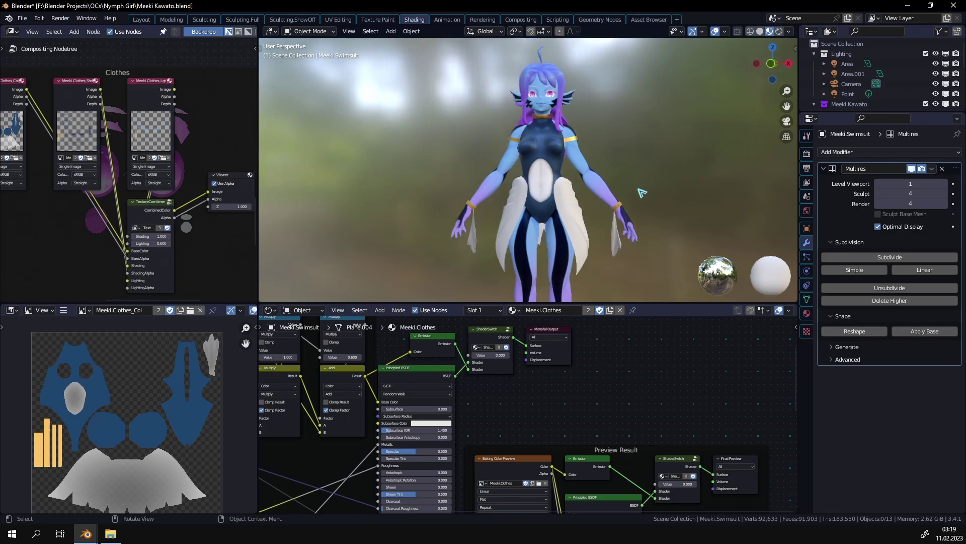
Try the Multires viewport level of Meeki.Swimsuit at 0, raise it stepwise to 4, and inspect the sculpted folds at the waist.
key("ctrl+0")
scroll(638, 190, "up", 4)
middle_click_drag(556, 154, 627, 164)
left_click(946, 184)
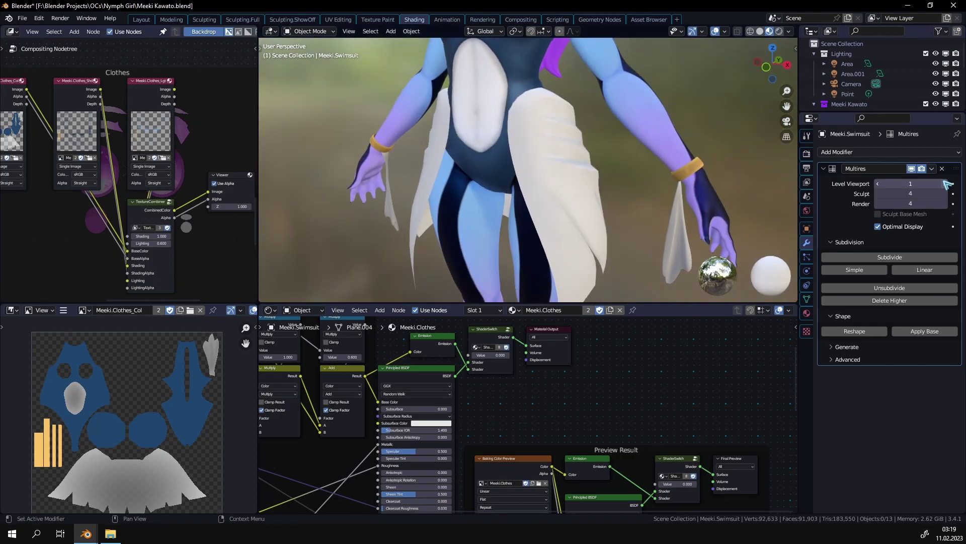
left_click(945, 184)
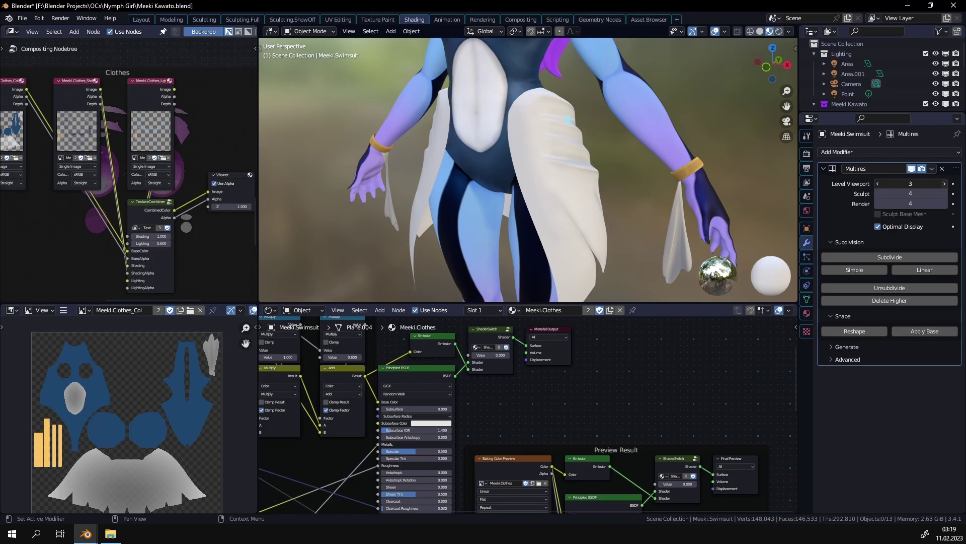
left_click(945, 184)
middle_click_drag(584, 164, 508, 164)
scroll(509, 151, "up", 3)
middle_click_drag(508, 75, 507, 164, "shift")
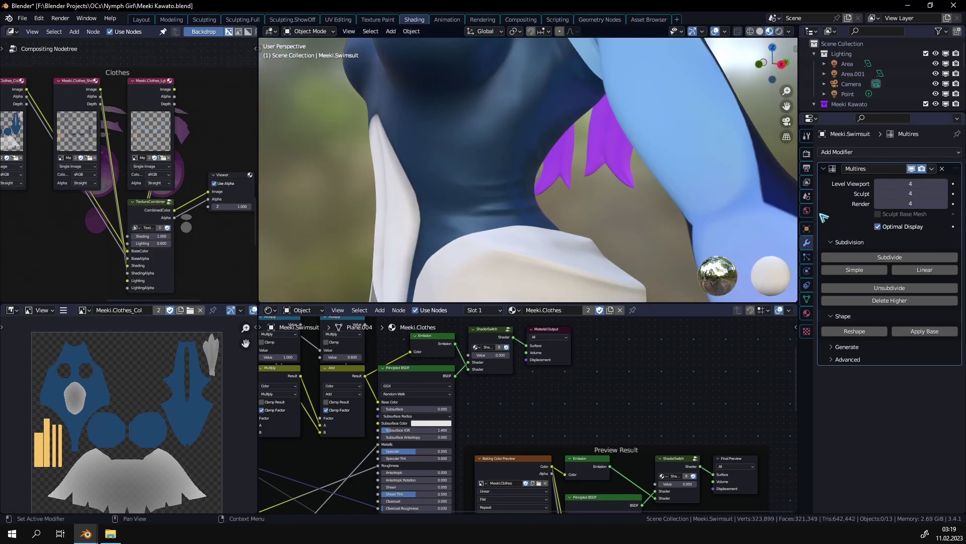
mouse_move(532, 207)
middle_mouse_down()
mouse_move(511, 209)
mouse_move(458, 171)
middle_mouse_up()
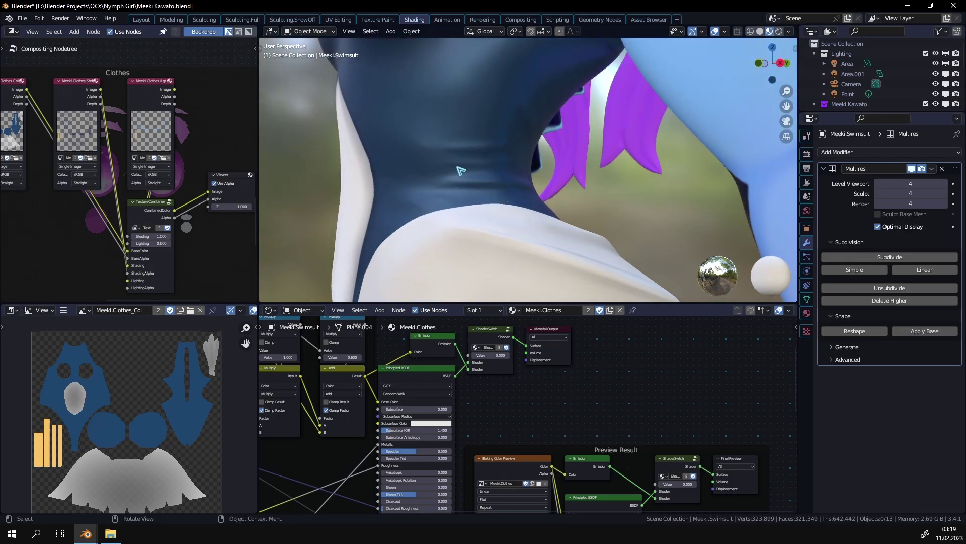
Lower the swimsuit's Multires viewport level to 0 and check the waist folds on the low-resolution mesh.
left_click(878, 184)
left_click(878, 184)
left_click(878, 184)
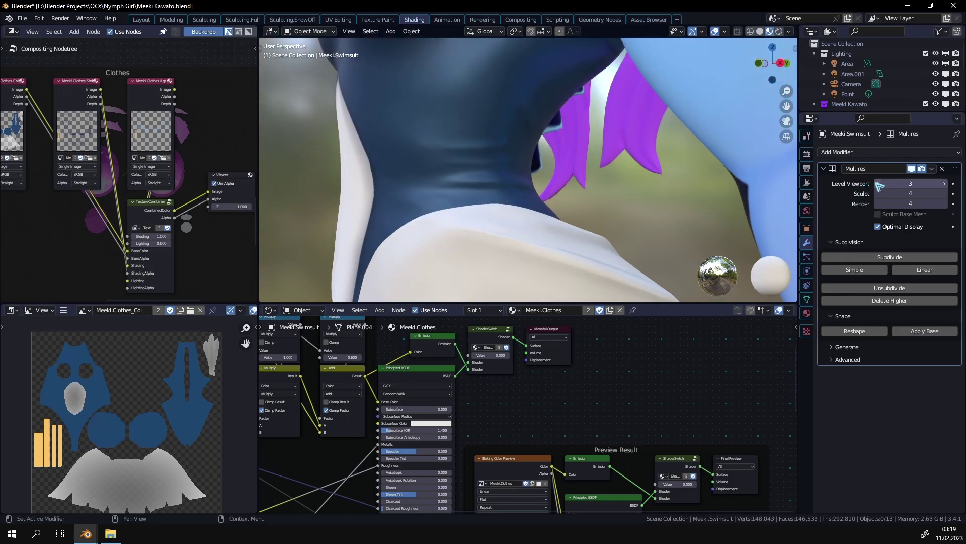
left_click(878, 184)
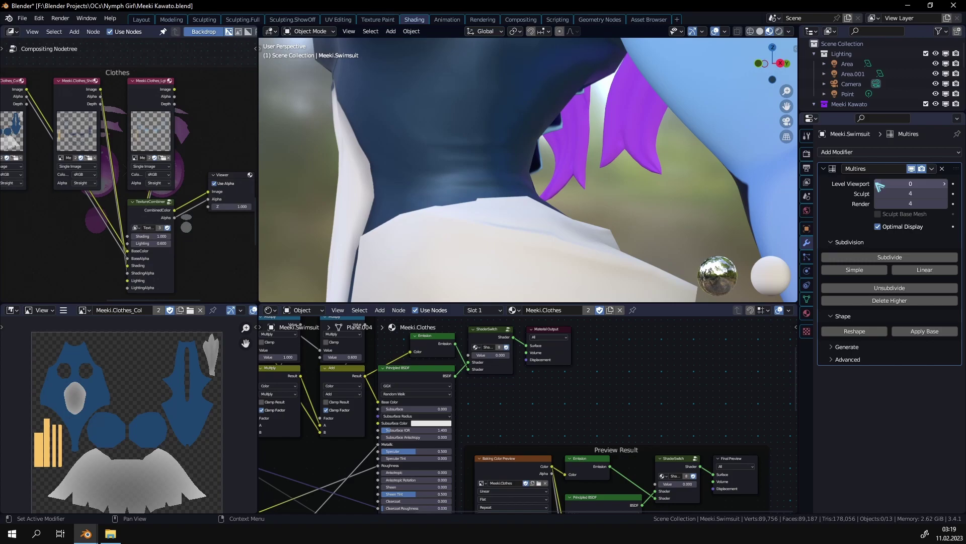
scroll(510, 170, "down", 3)
mouse_move(509, 170)
middle_mouse_down()
mouse_move(433, 171)
mouse_move(506, 174)
middle_mouse_up()
Disconnect the Normal Map node's output in Meeki.Clothes and view the swimsuit without the baked normals.
middle_click_drag(336, 477, 377, 382)
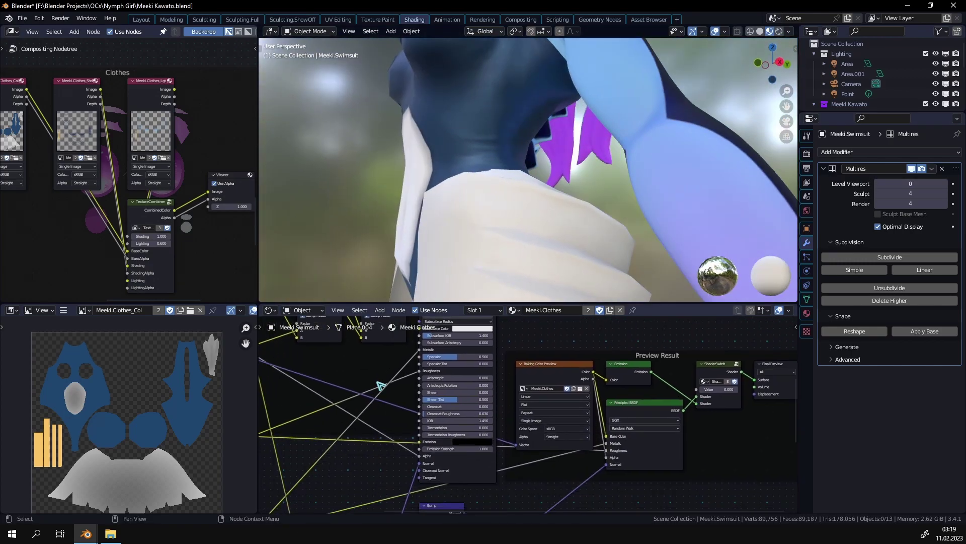
scroll(433, 432, "up", 6)
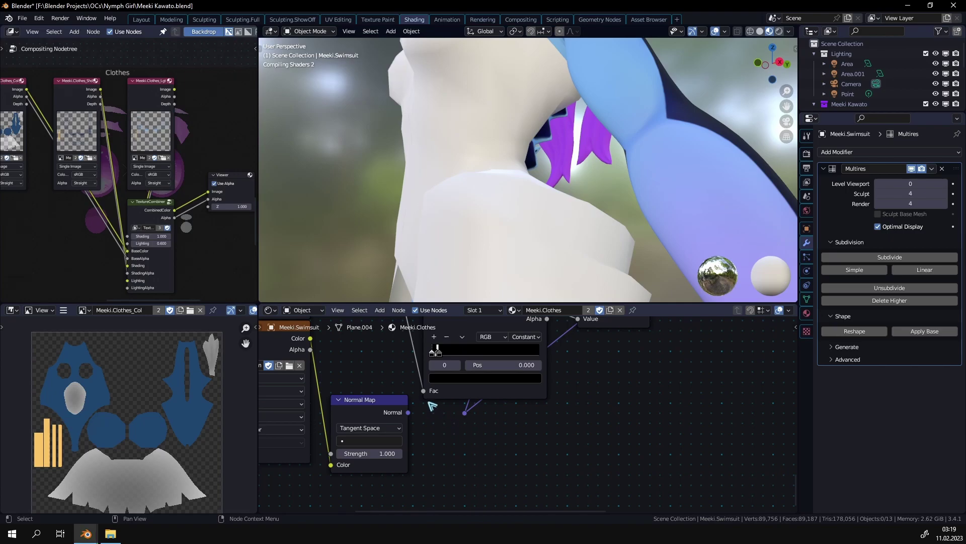
mouse_move(503, 211)
middle_mouse_down()
mouse_move(483, 221)
mouse_move(497, 226)
middle_mouse_up()
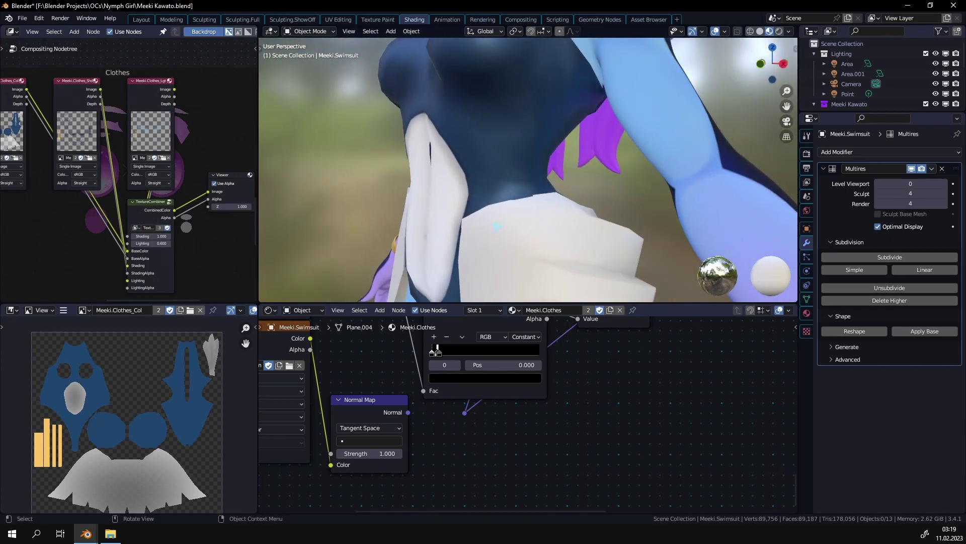
Set the swimsuit's Multires viewport level to 1 and reconnect the Normal Map output to its reroute point.
key("ctrl+1")
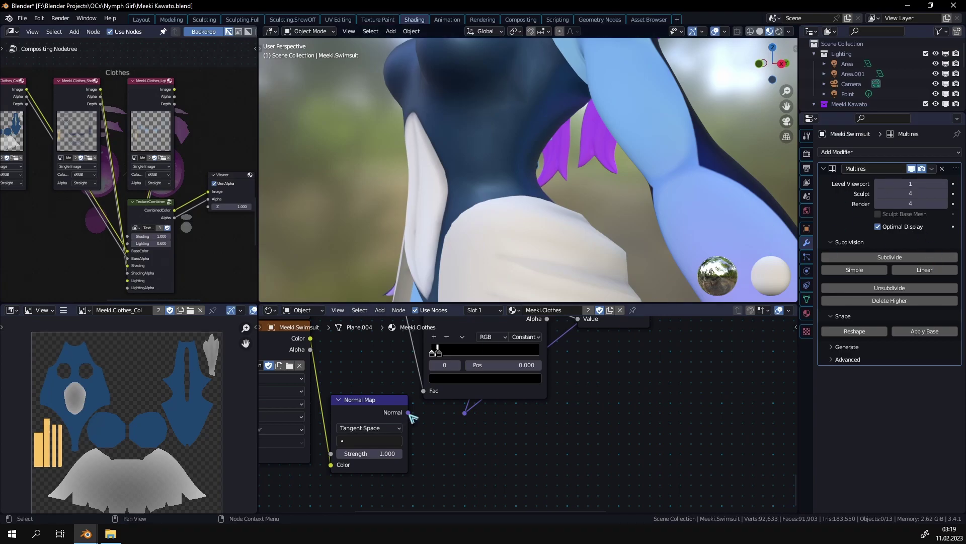
left_click_drag(409, 414, 465, 412)
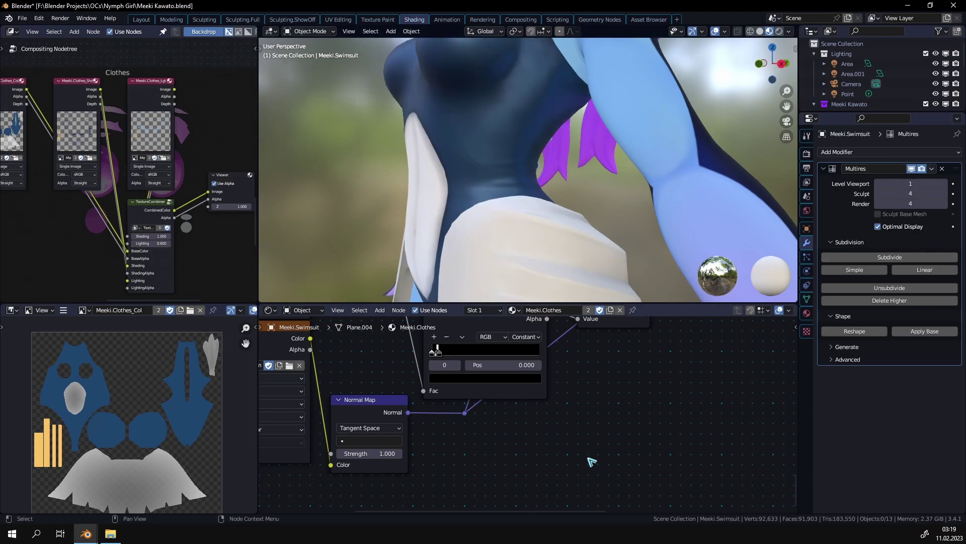
scroll(498, 259, "down", 2)
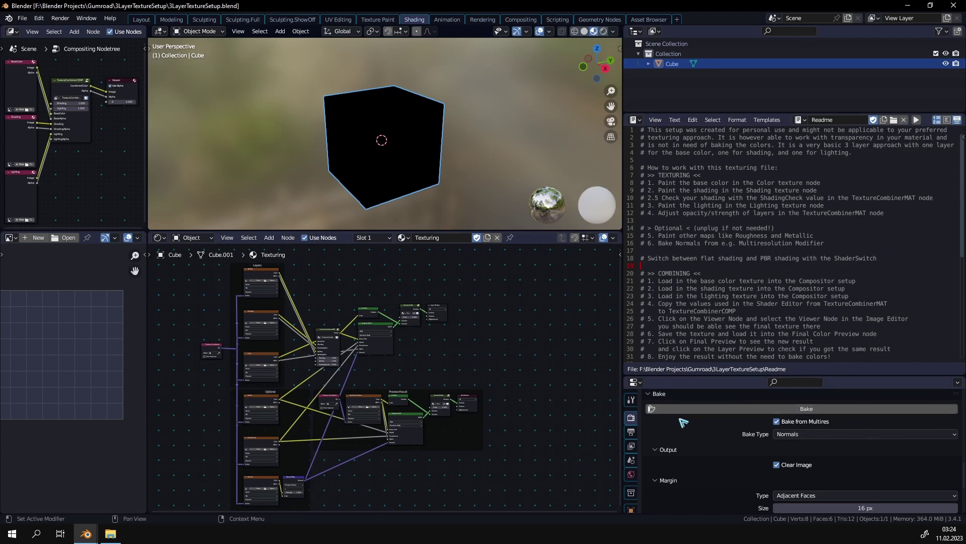
In the 3LayerTextureSetup file, select the Normal texture node and look over the Optional and Preview Result sections.
scroll(393, 400, "up", 4)
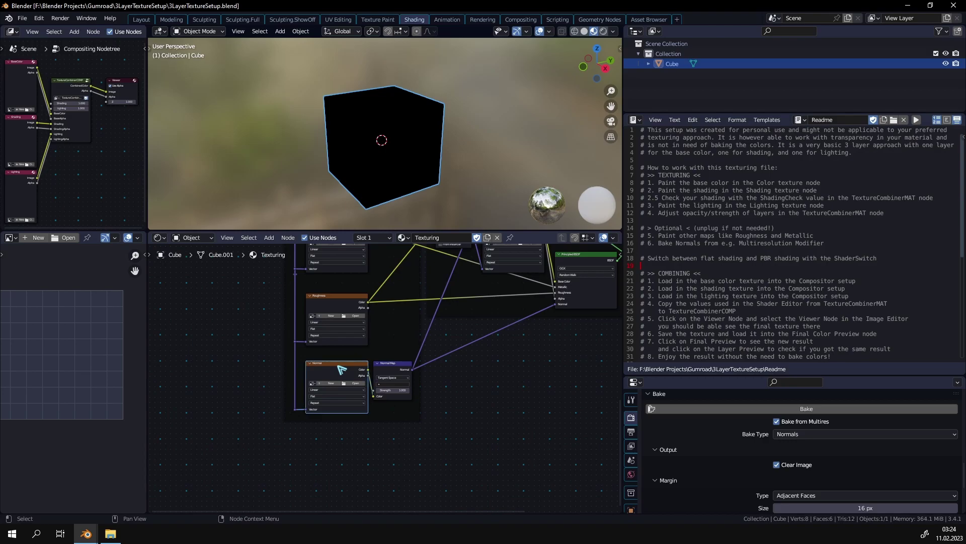
scroll(352, 397, "down", 5)
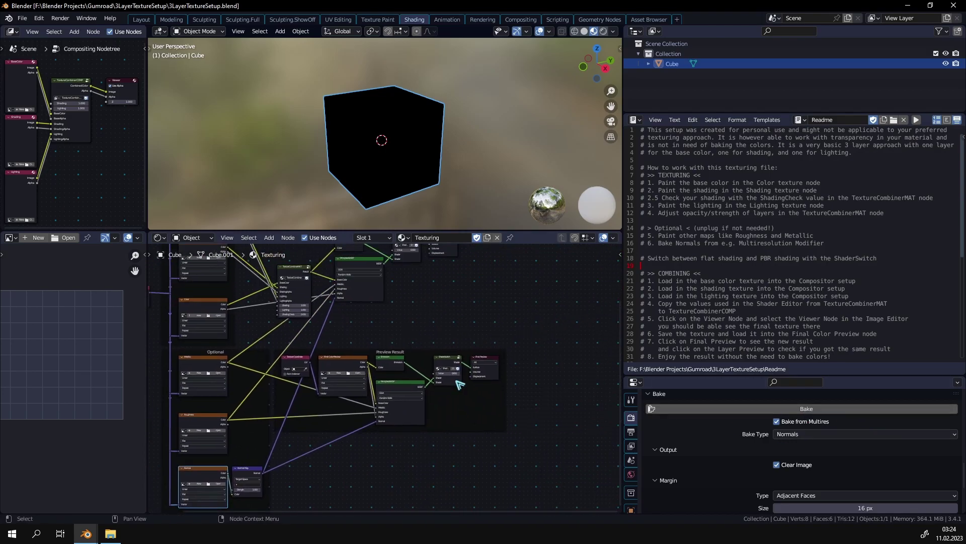
middle_click_drag(404, 344, 453, 354)
scroll(449, 367, "down", 2)
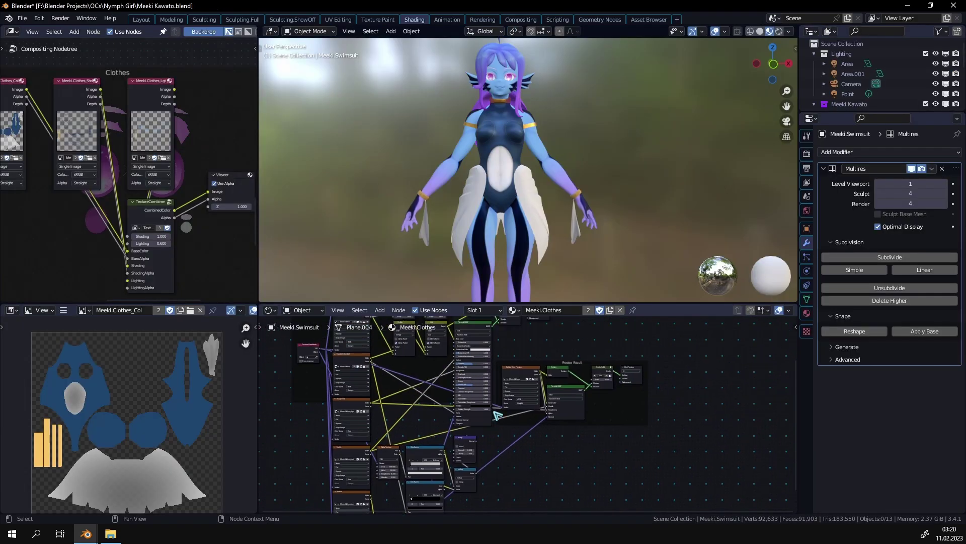
Return to the 3LayerTextureSetup file, deselect the Normal node and maximize the compositing node tree editor.
mouse_move(110, 534)
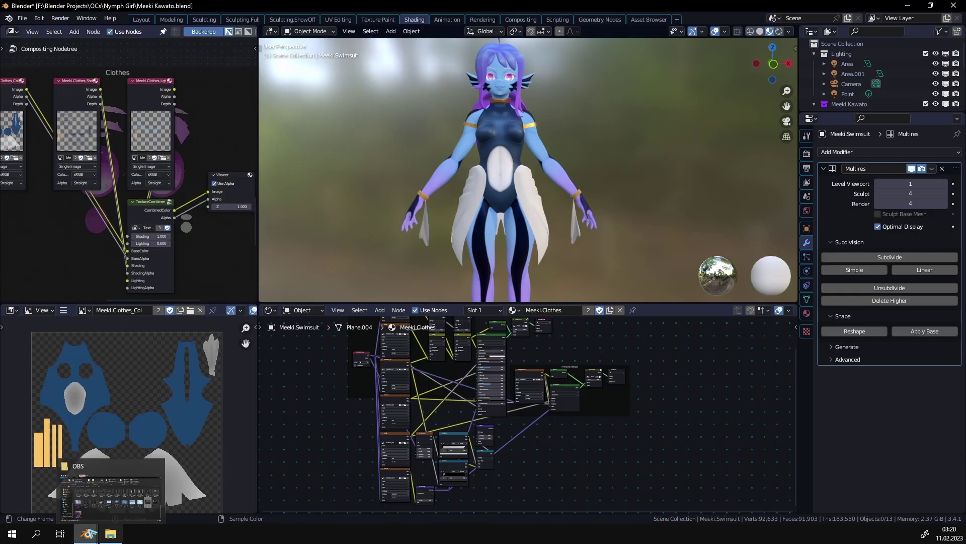
left_click(162, 491)
scroll(343, 382, "down", 3)
middle_click_drag(227, 292, 230, 356)
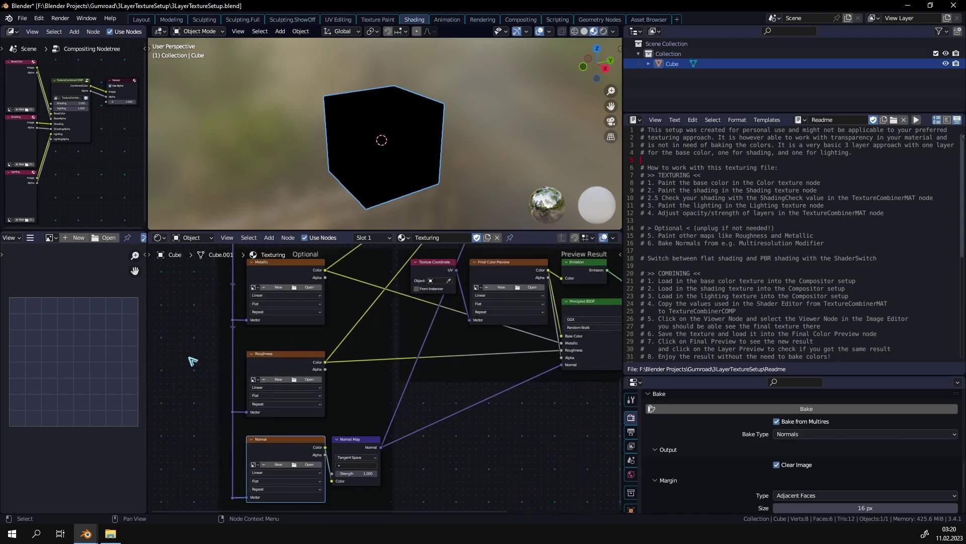
left_click(193, 361)
scroll(279, 304, "down", 4)
middle_click_drag(280, 304, 319, 411)
middle_click_drag(333, 311, 302, 416)
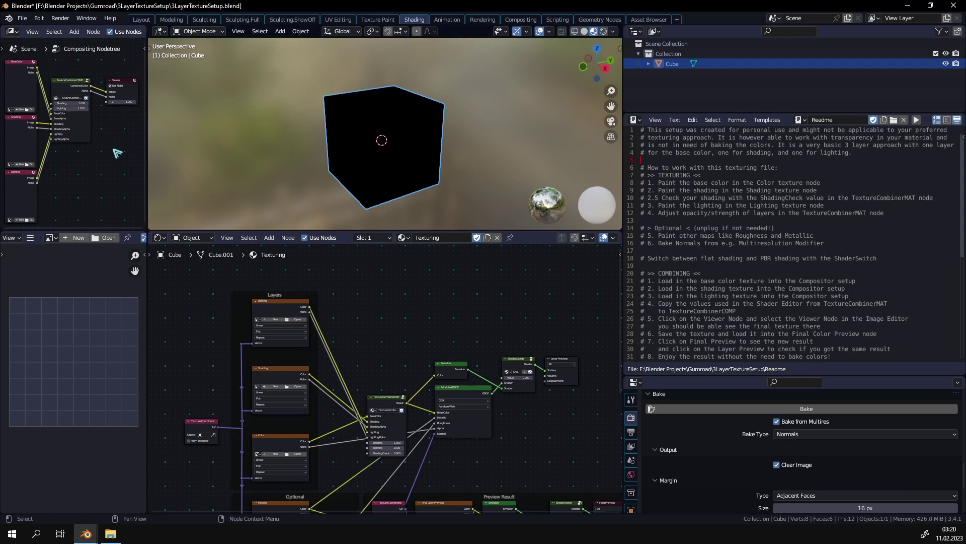
key("ctrl+space")
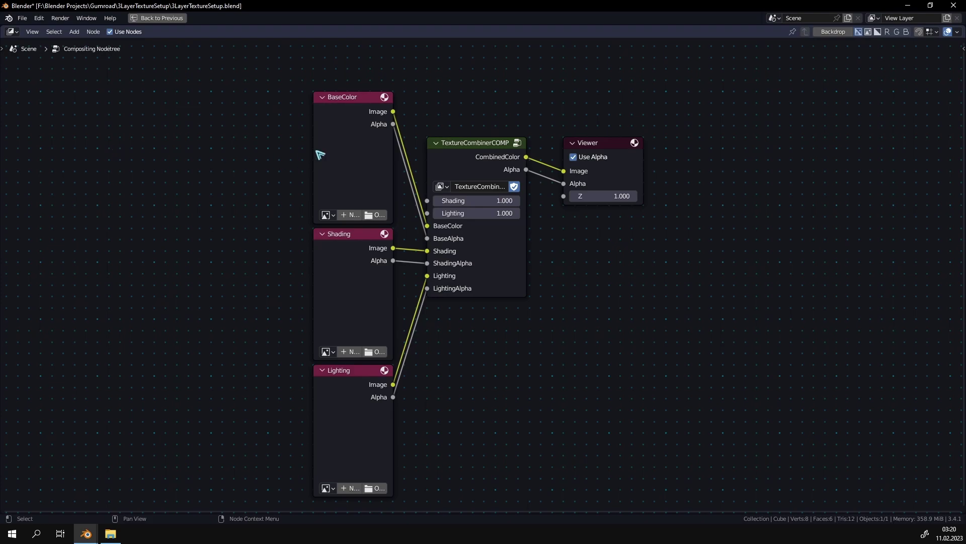
Select the BaseColor, Shading and Lighting image nodes and the TextureCombinerCOMP group in turn, and return to the full layout to view TextureCombinerMAT.
left_click(342, 152)
left_click(328, 265)
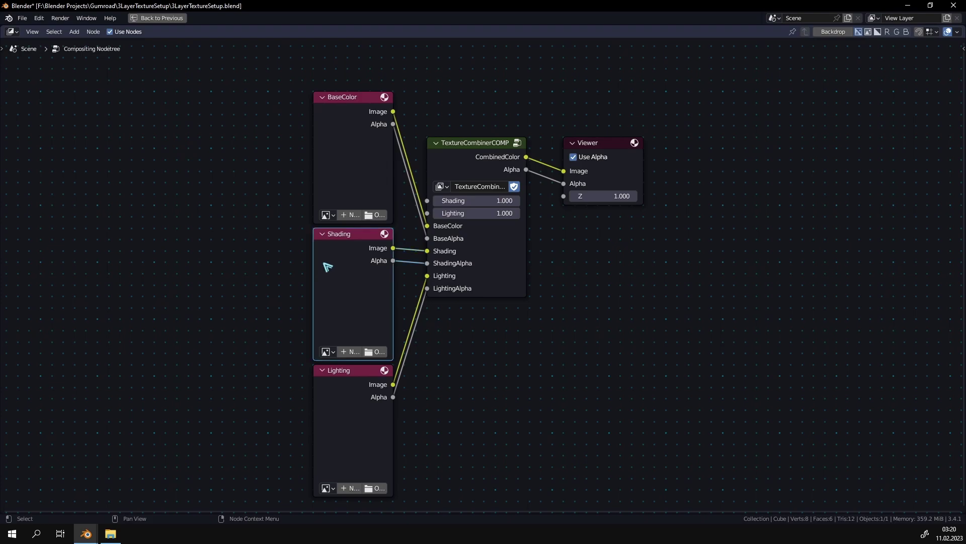
left_click(374, 420)
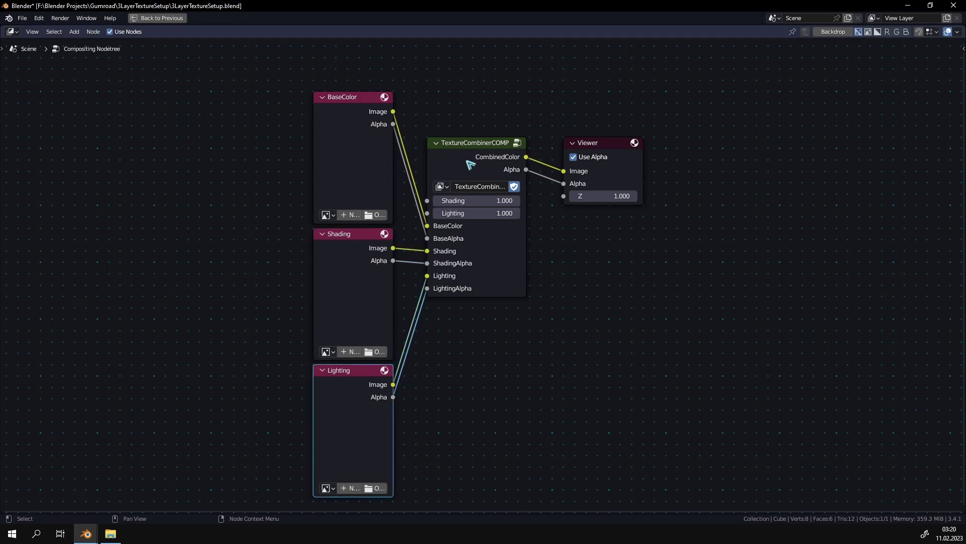
left_click(478, 145)
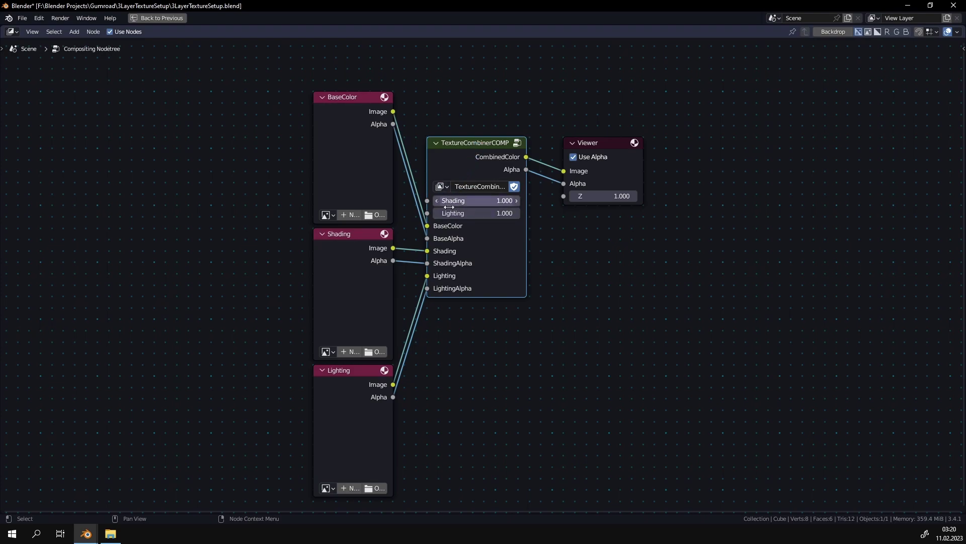
key("ctrl+space")
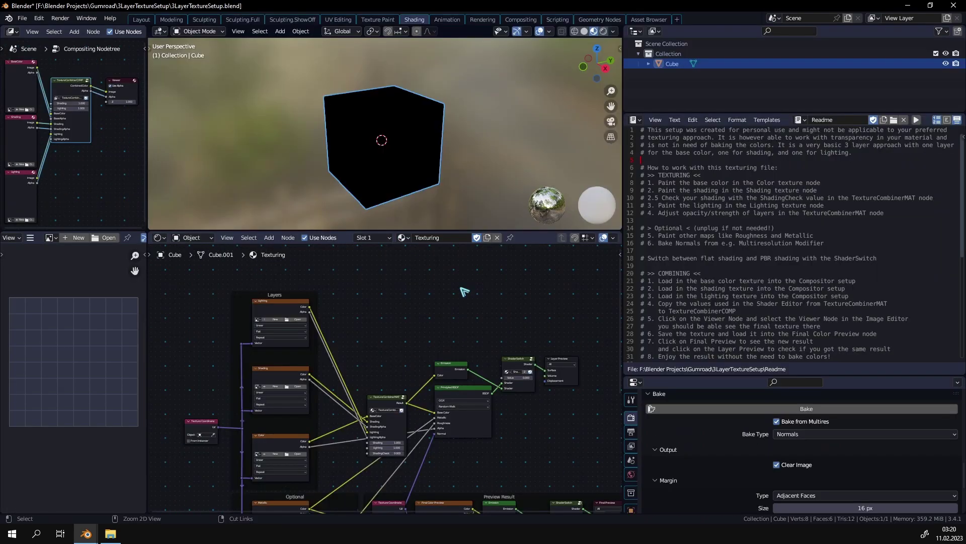
scroll(383, 385, "up", 3)
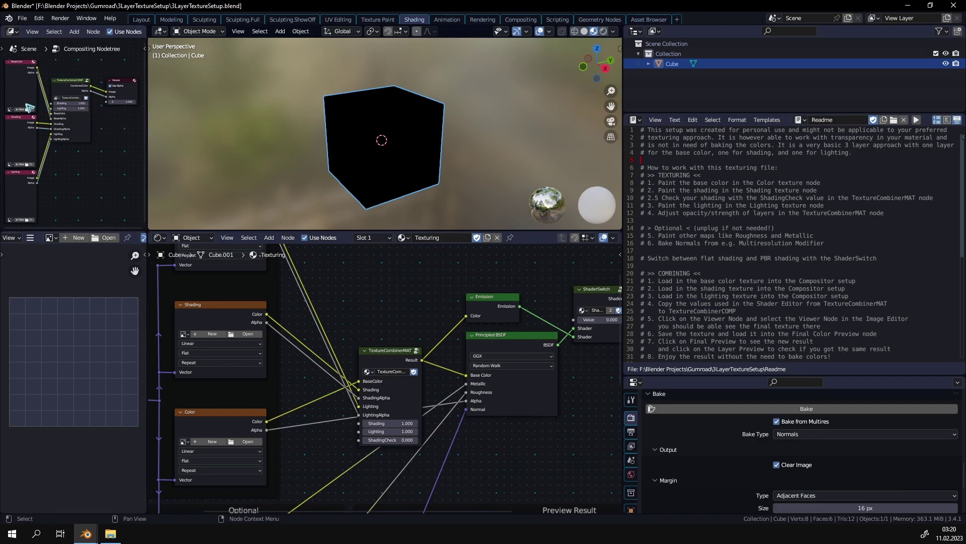
Select the compositor's Viewer node and show the Viewer Node image in the image editor.
left_click(119, 85)
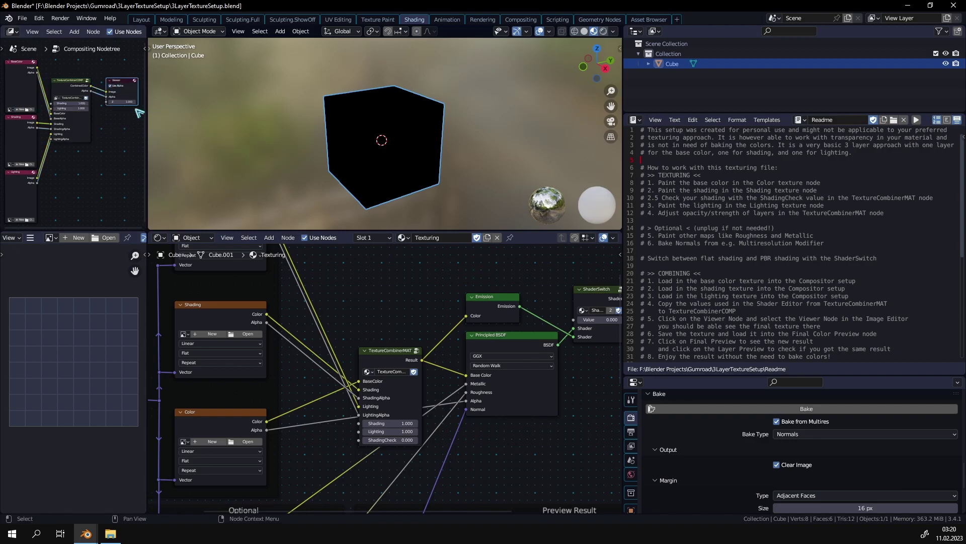
left_click(49, 238)
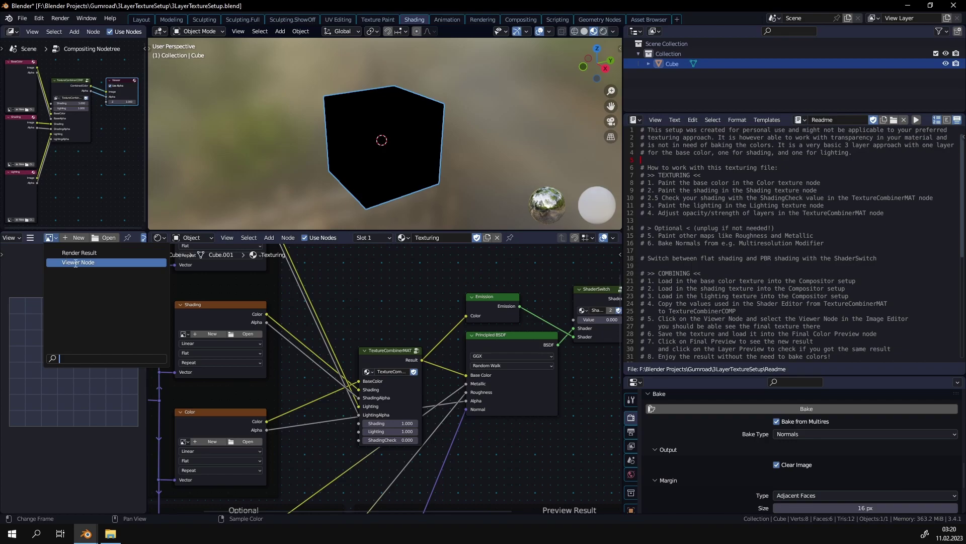
left_click(119, 262)
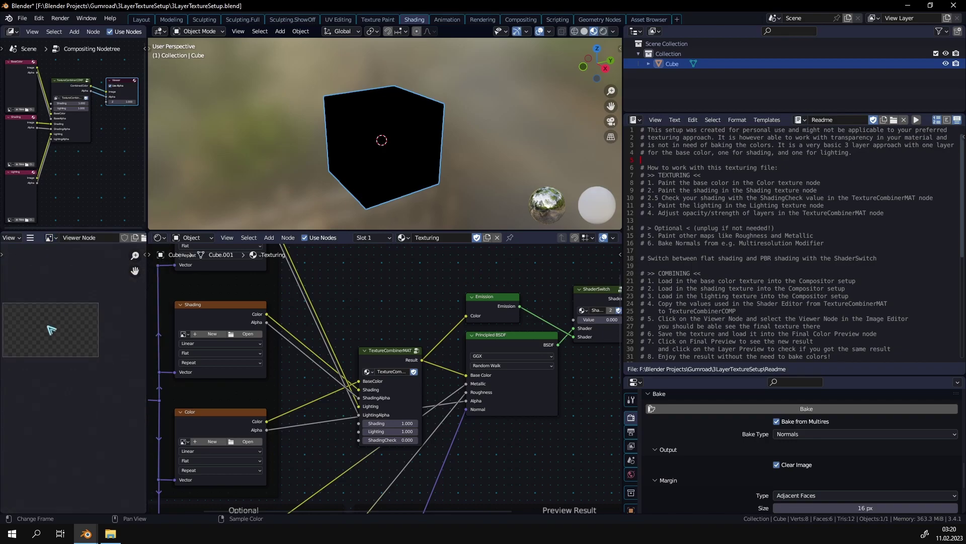
Switch to the Meeki Kawato file and show the Viewer Node.001 image in the image editor.
mouse_move(97, 532)
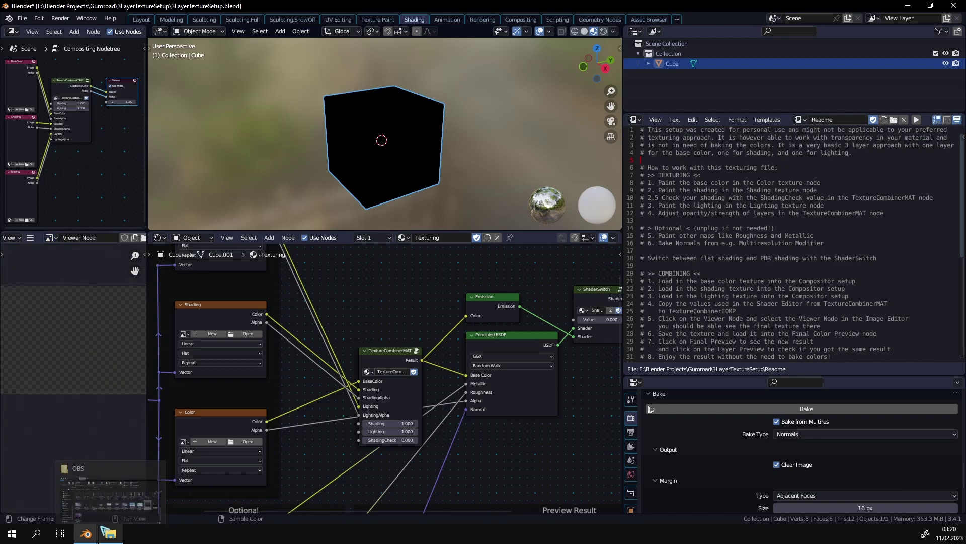
left_click(71, 483)
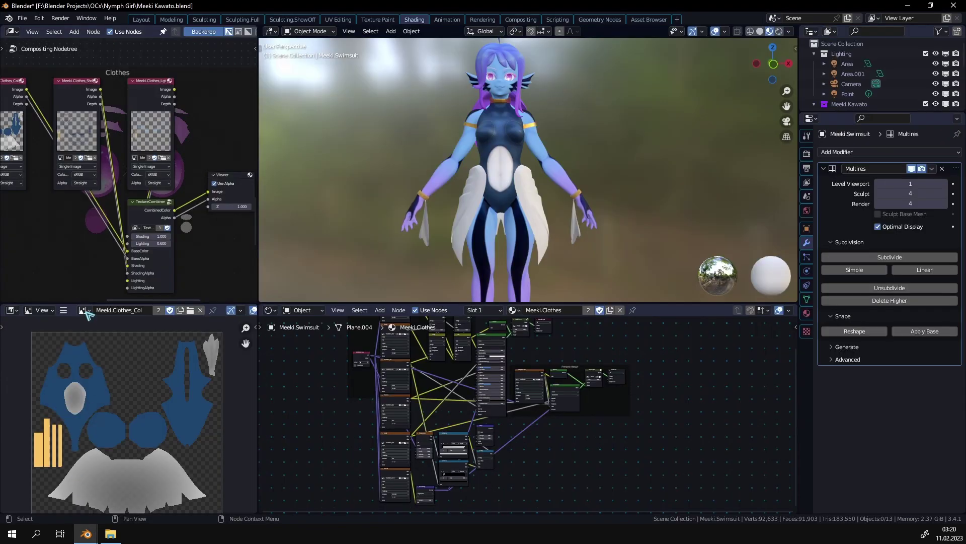
left_click(83, 310)
scroll(103, 411, "down", 10)
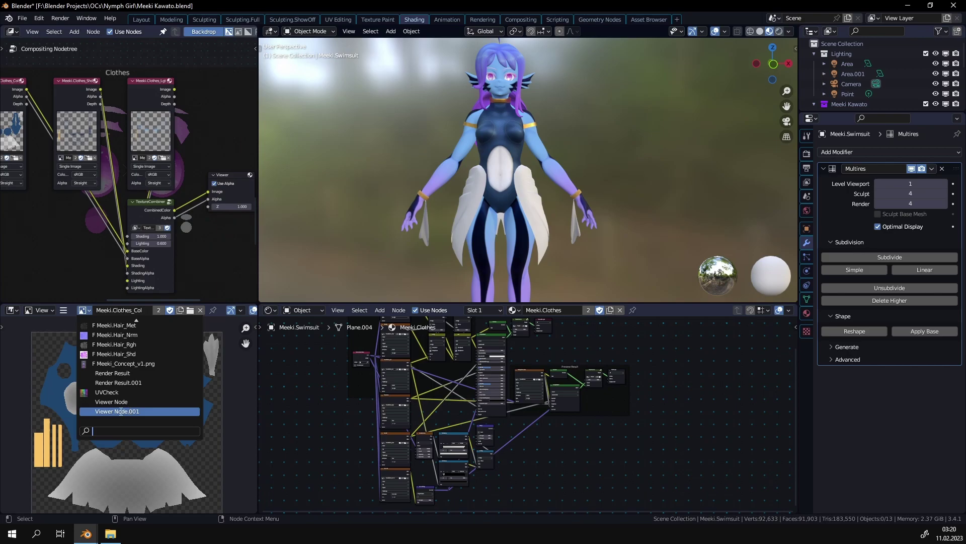
left_click(120, 412)
Activate the Viewer node in the compositor's Clothes frame and examine the combined clothes texture up close, including the skirt folds.
scroll(130, 403, "down", 3)
scroll(126, 393, "up", 1)
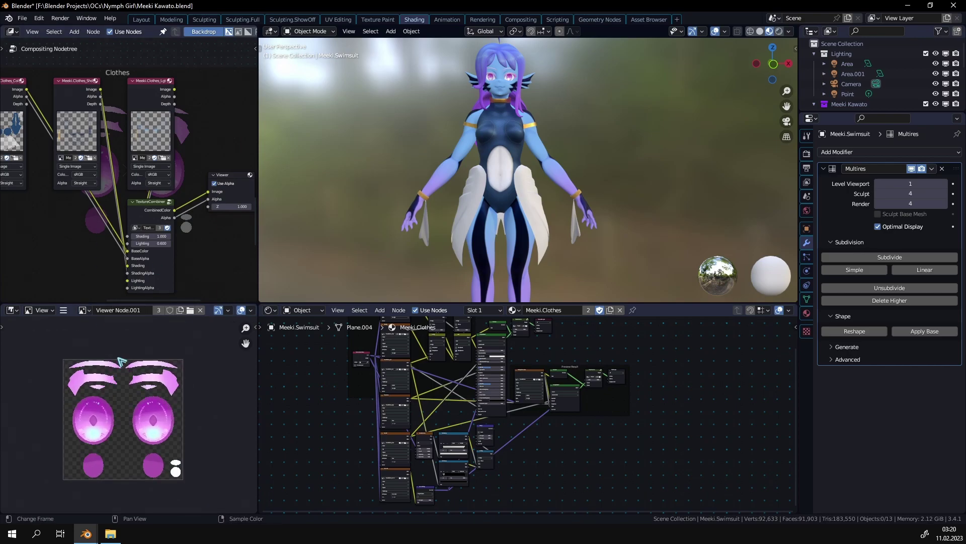
scroll(200, 153, "down", 2)
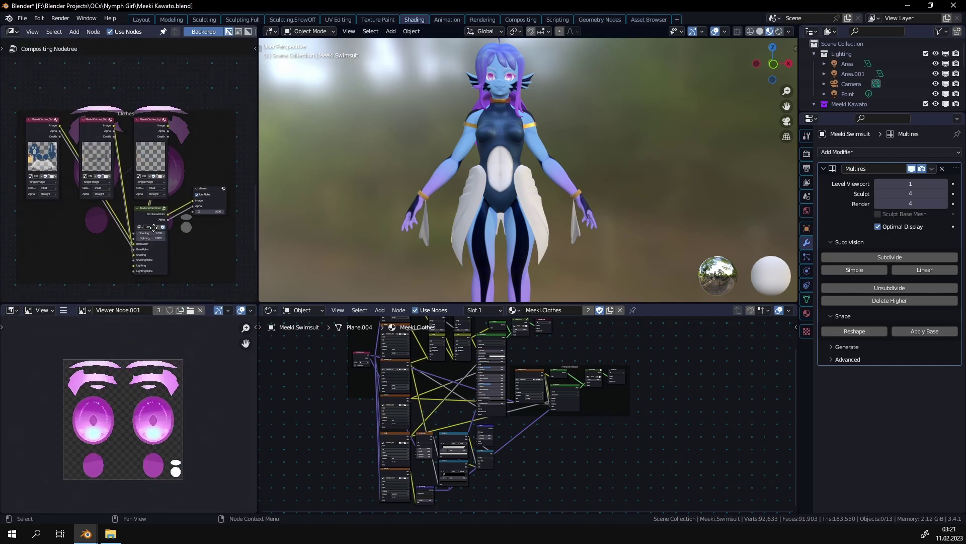
left_click(201, 156)
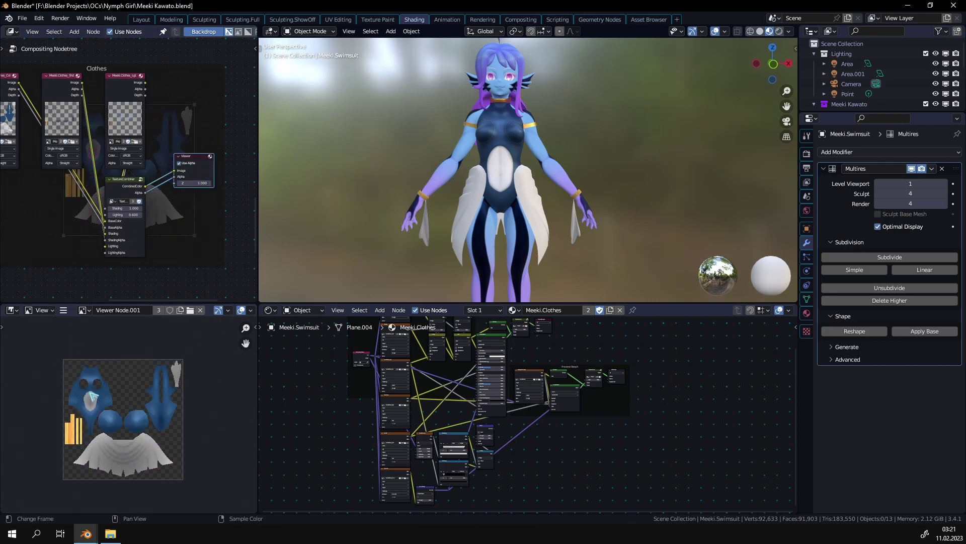
scroll(140, 433, "up", 3)
scroll(176, 434, "up", 1)
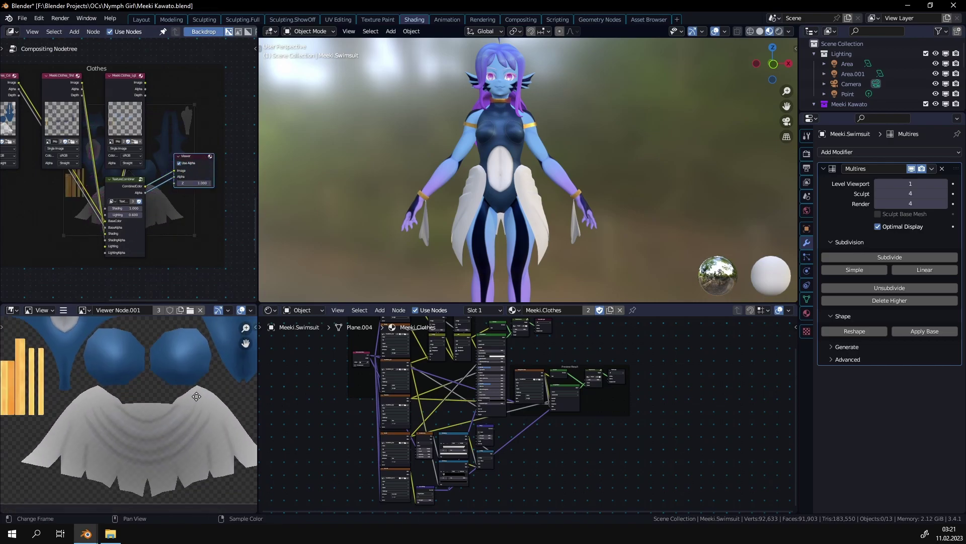
scroll(146, 435, "up", 3)
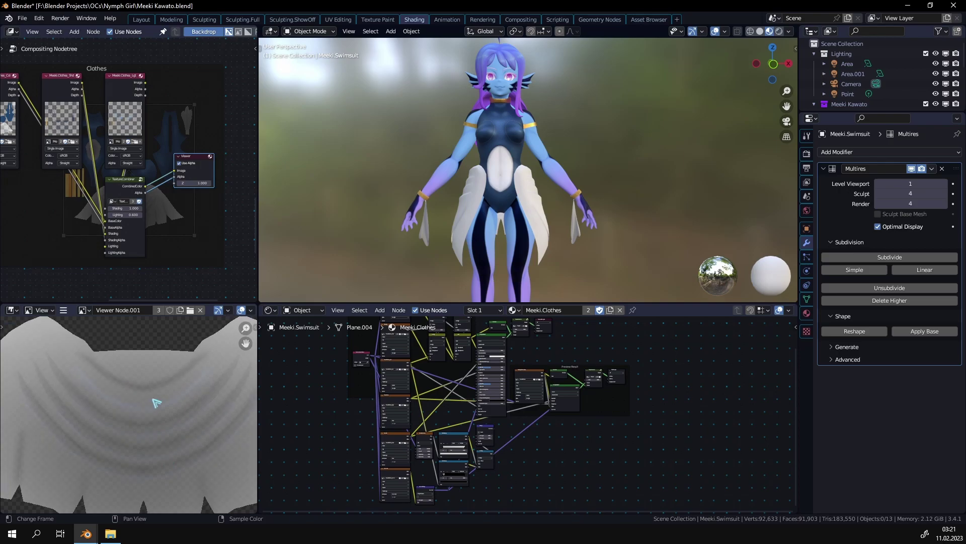
scroll(114, 333, "down", 4)
middle_click_drag(123, 342, 138, 431)
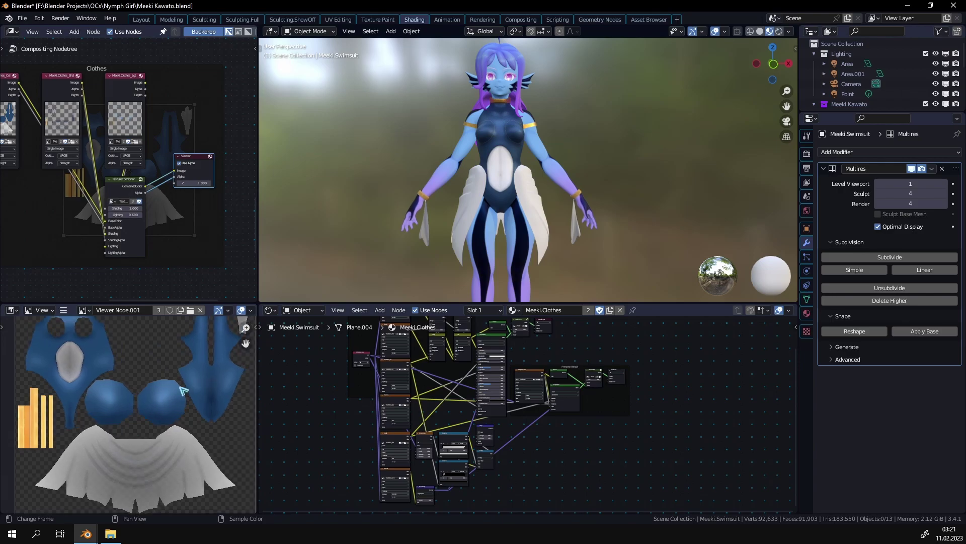
mouse_move(184, 391)
middle_mouse_down()
mouse_move(181, 418)
mouse_move(180, 394)
middle_mouse_up()
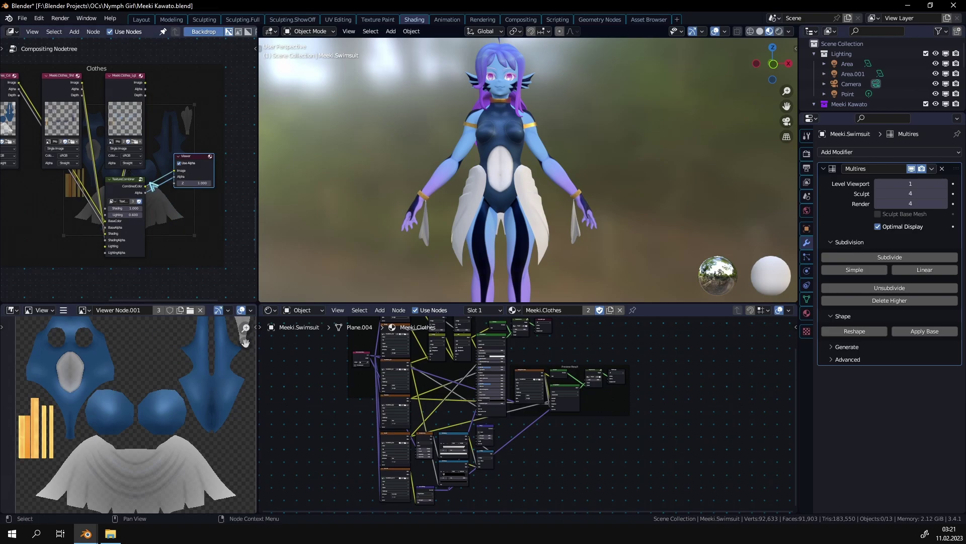
Look inside the TextureCombiner group at the Power node and the Multiply node feeding it, and leave the group.
left_click(130, 186)
key("Tab")
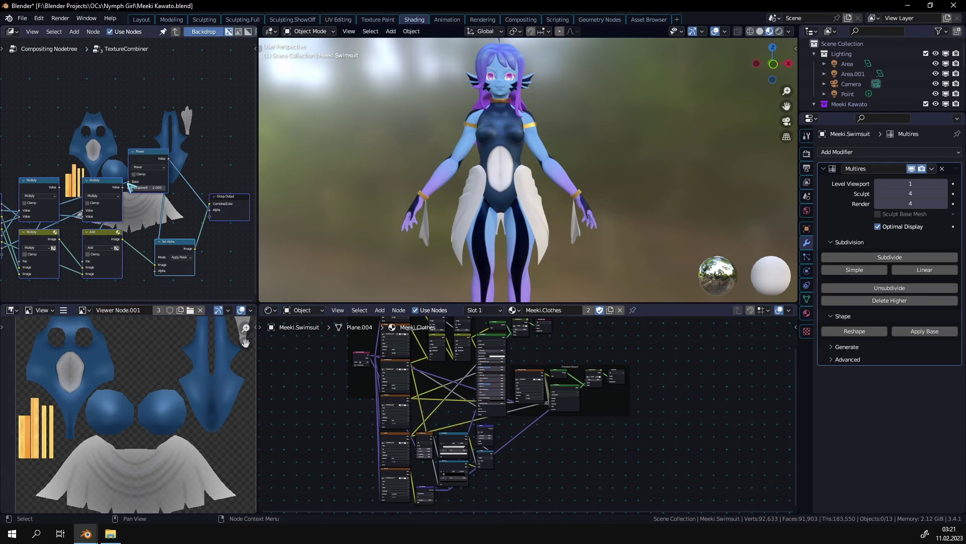
scroll(130, 186, "up", 5)
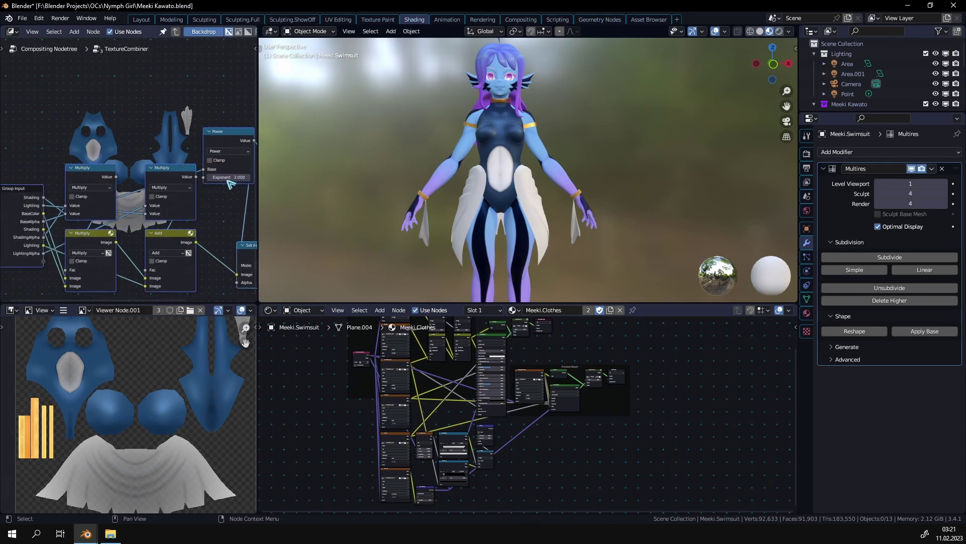
scroll(180, 192, "up", 2)
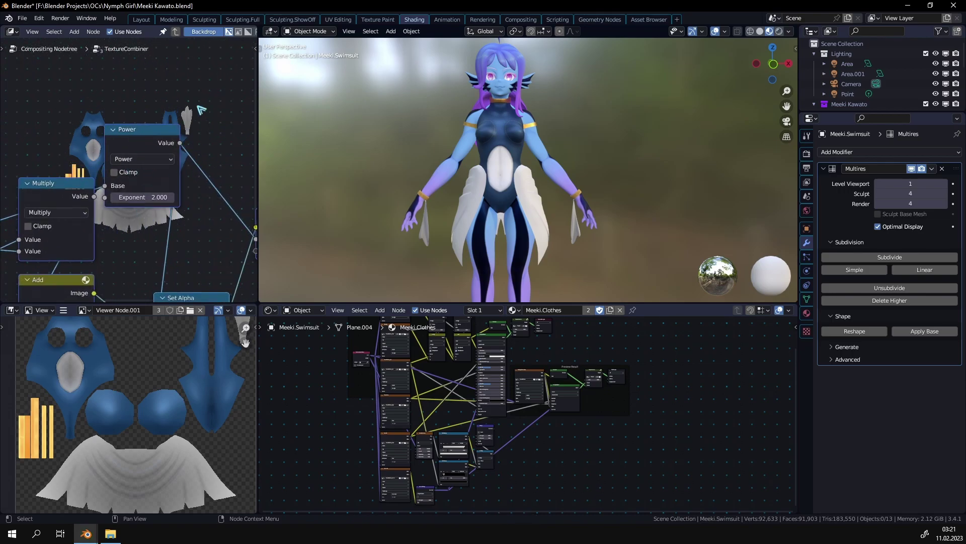
left_click_drag(145, 122, 152, 124)
middle_click_drag(81, 256, 118, 202)
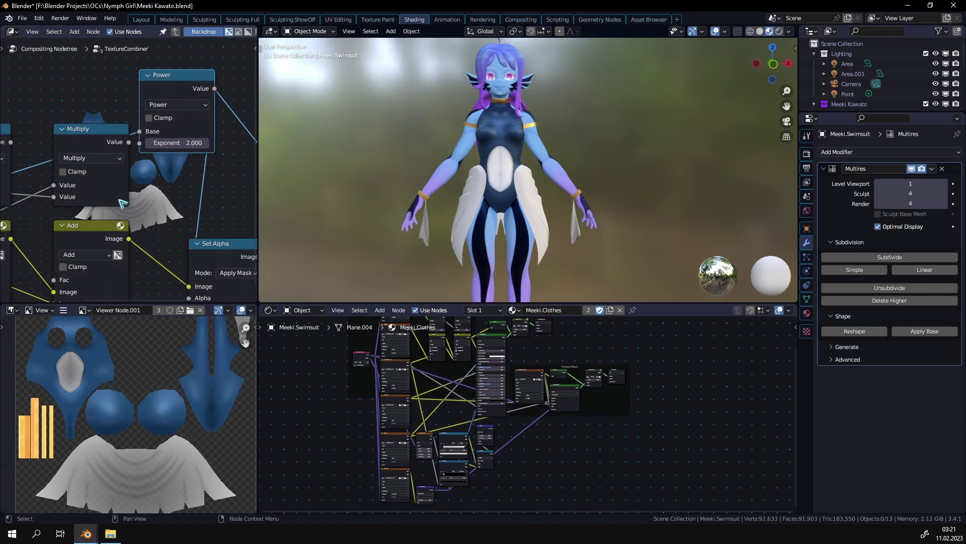
mouse_move(126, 444)
middle_mouse_down()
mouse_move(117, 436)
mouse_move(126, 436)
middle_mouse_up()
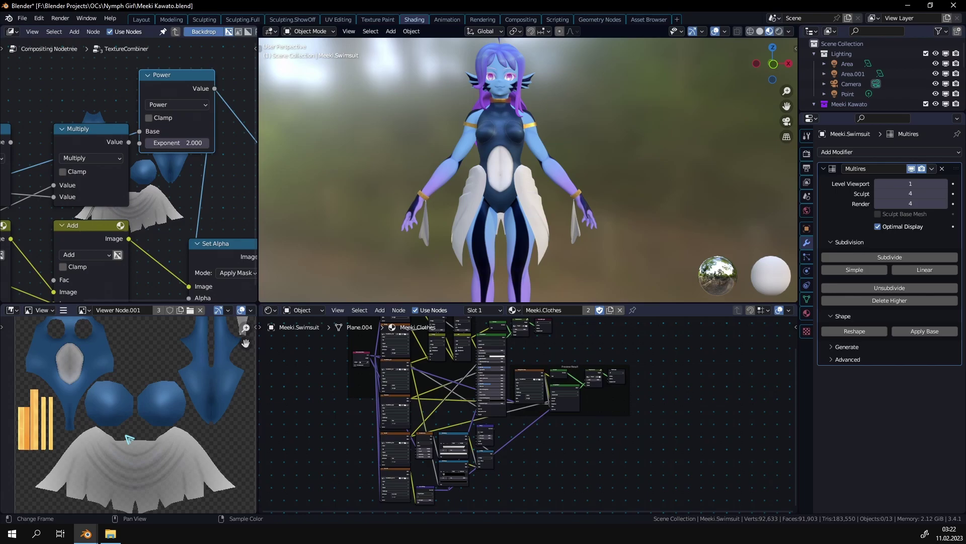
key("Tab")
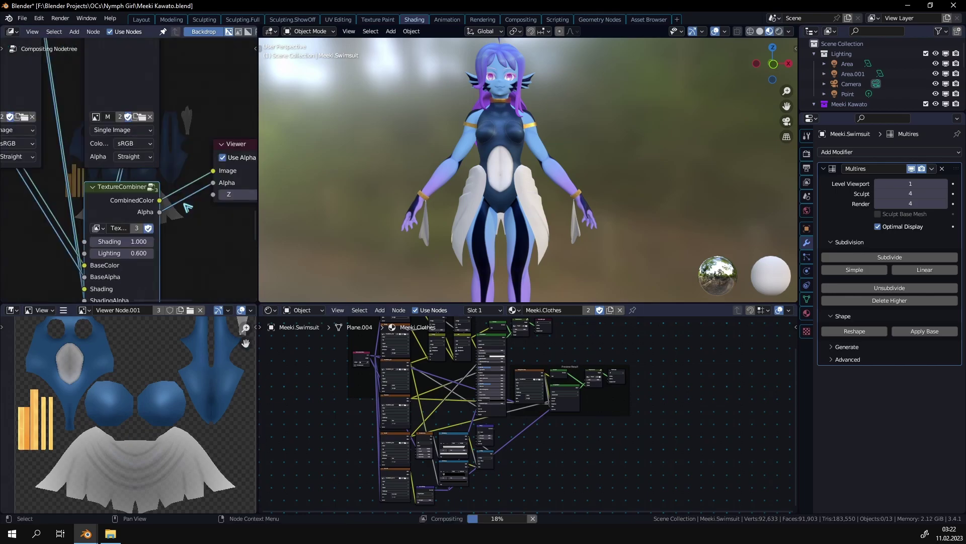
Select the Clothes Viewer node and view the commands for saving the combined image in the image editor.
scroll(188, 207, "down", 3)
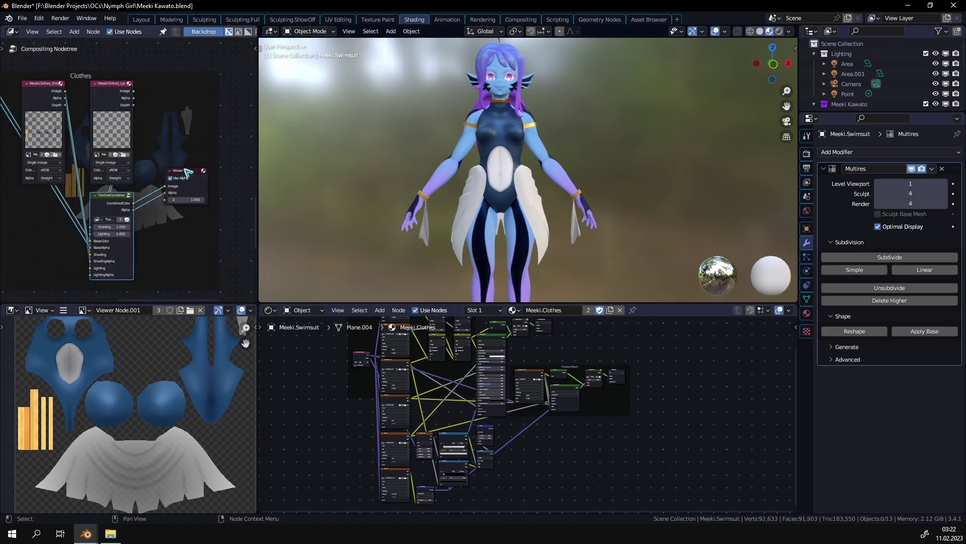
left_click(190, 174)
left_click(64, 311)
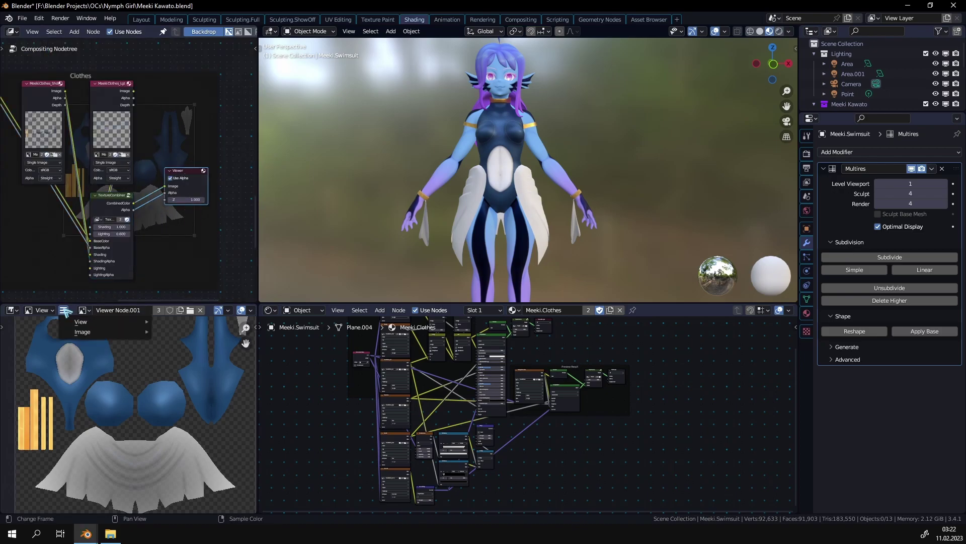
mouse_move(89, 335)
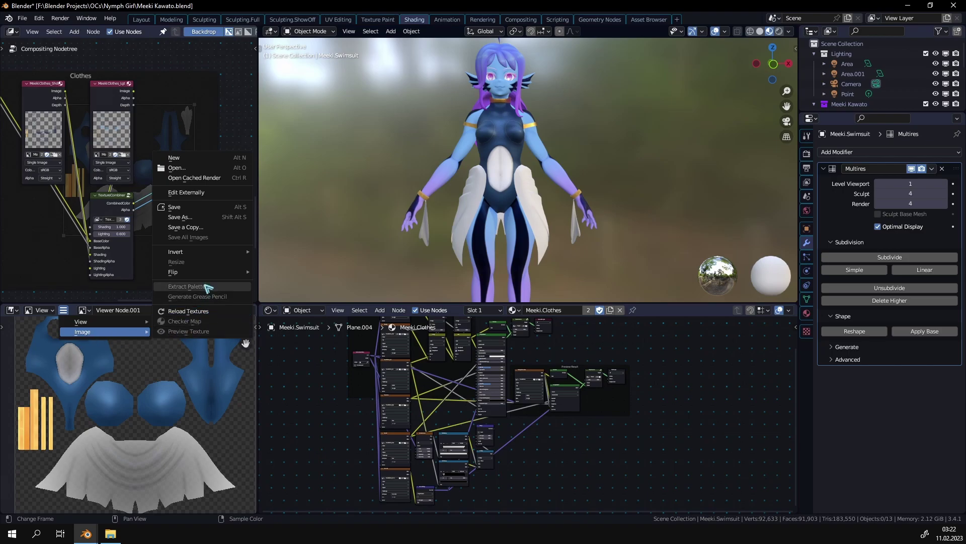
Find the Preview Result frame in the Meeki.Clothes material and make its Final Preview node the active output.
scroll(539, 387, "up", 8)
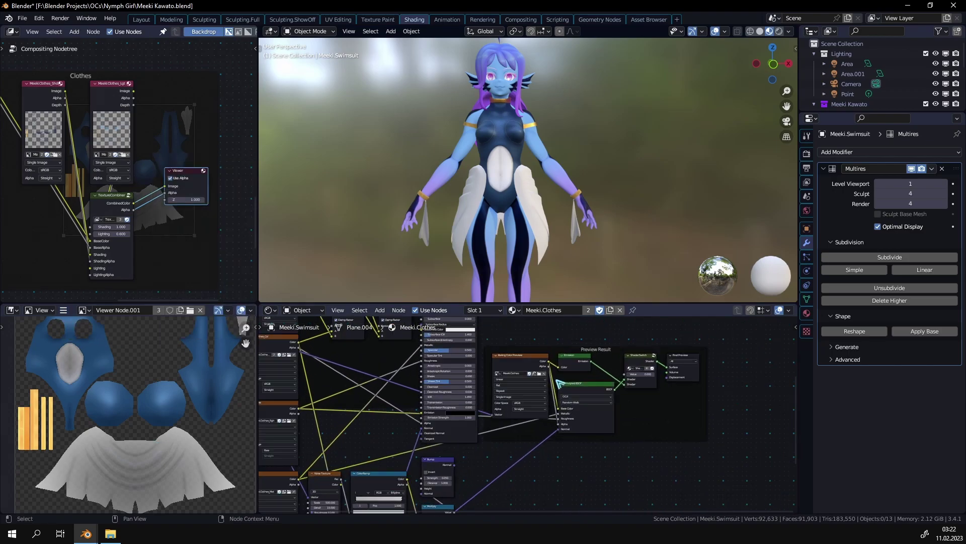
scroll(448, 366, "up", 8)
middle_click_drag(511, 360, 436, 372)
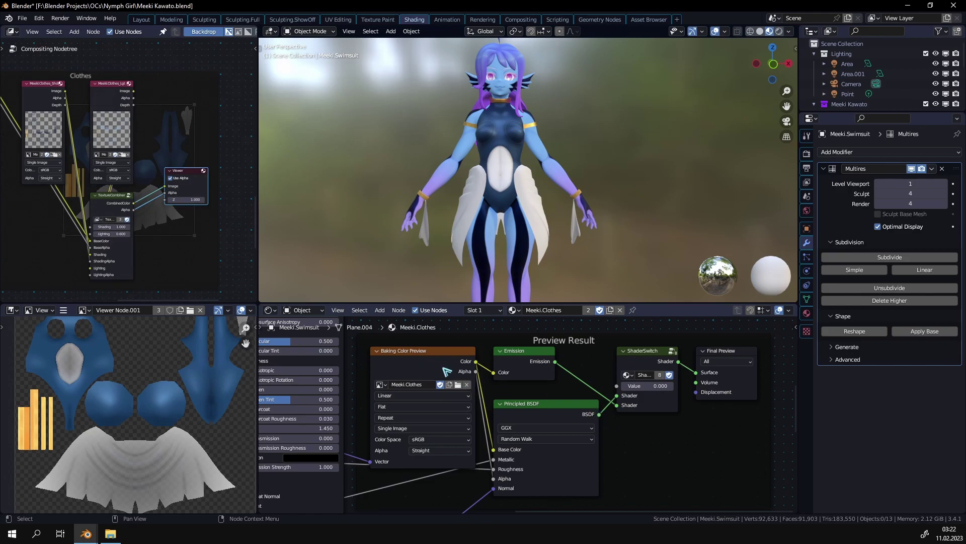
middle_click_drag(568, 375, 396, 398)
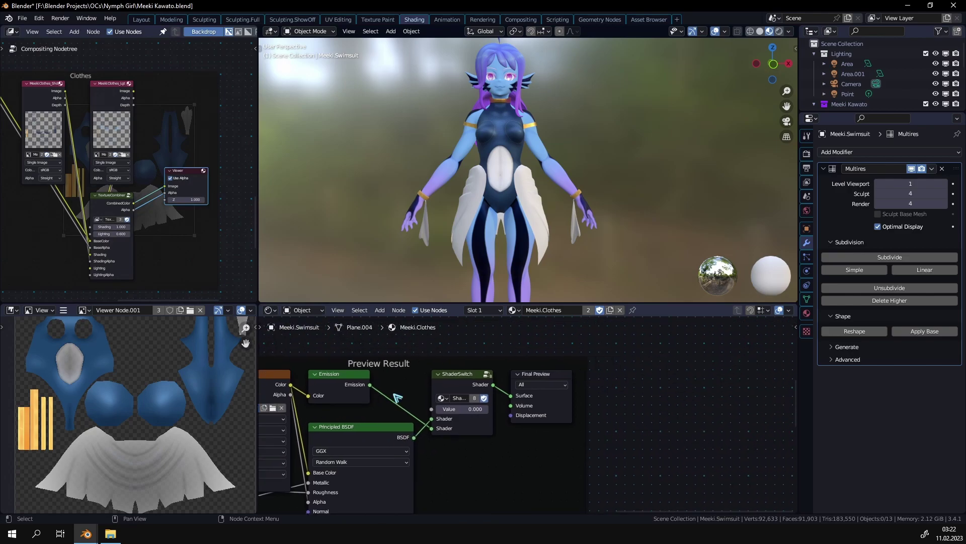
left_click(550, 376)
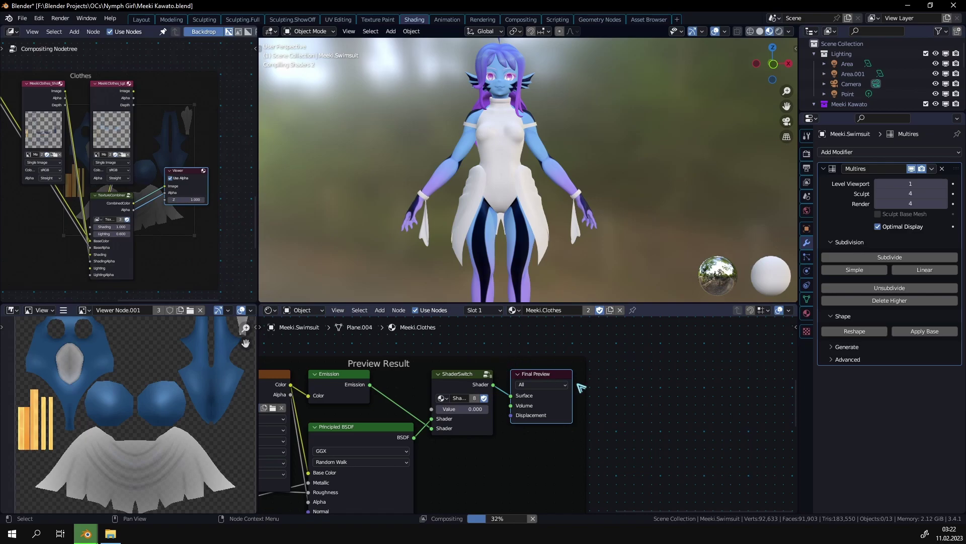
Compare the results by making Material Output the active output and switching back to Final Preview.
middle_click_drag(502, 384, 502, 433, "ctrl")
middle_click_drag(434, 324, 462, 403)
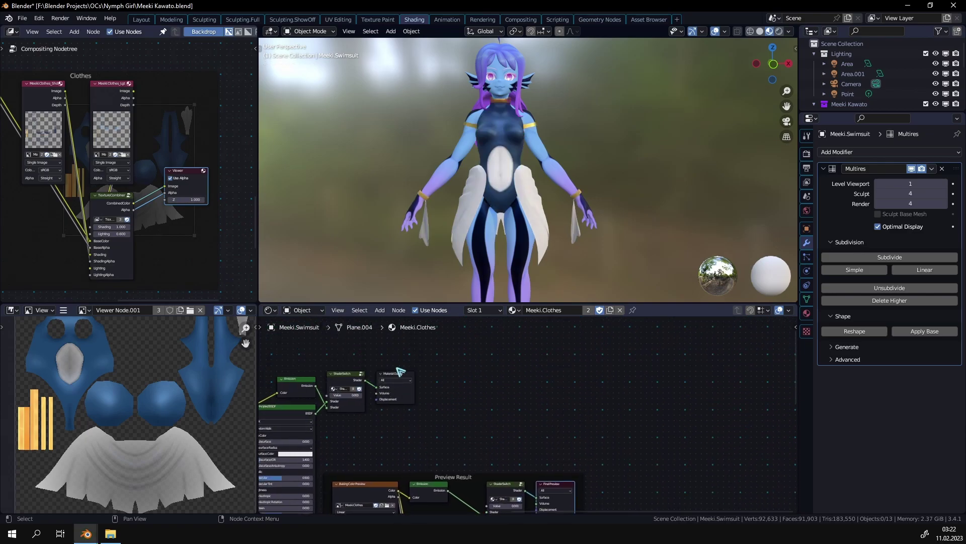
scroll(544, 432, "up", 2)
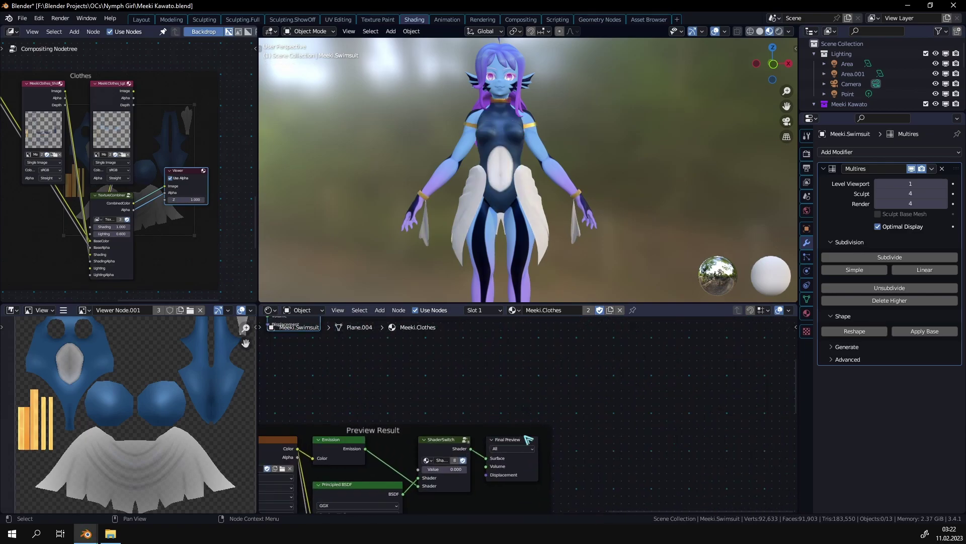
middle_click_drag(394, 366, 481, 425)
left_click(397, 350)
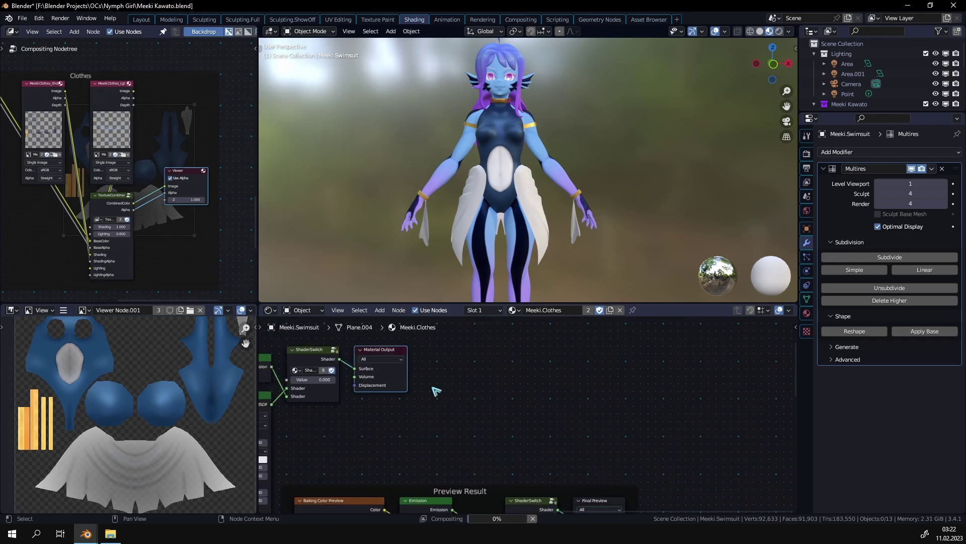
middle_click_drag(555, 476, 496, 378)
left_click(536, 409)
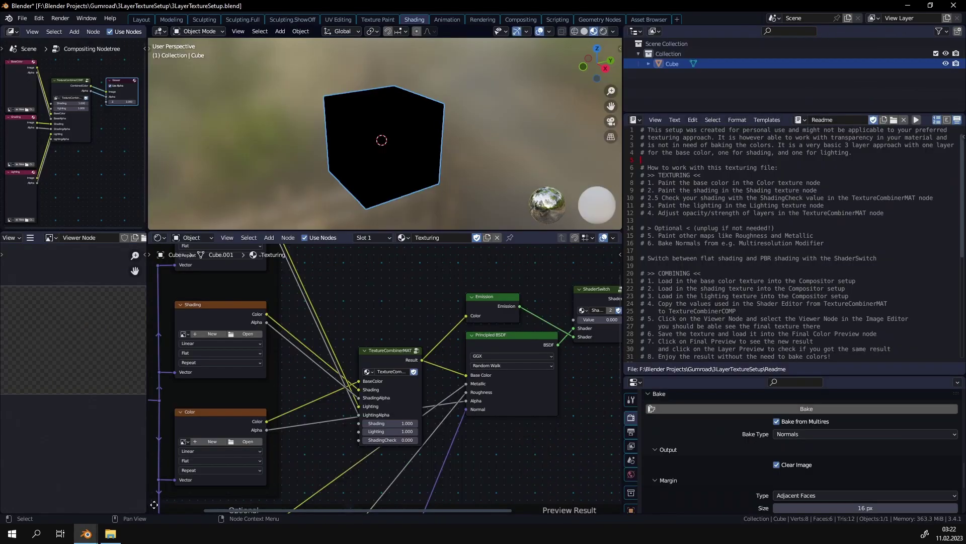
Switch to the 3LayerTextureSetup file and read through the Readme's texturing and combining instructions.
middle_click_drag(443, 448, 348, 345)
scroll(344, 349, "up", 3)
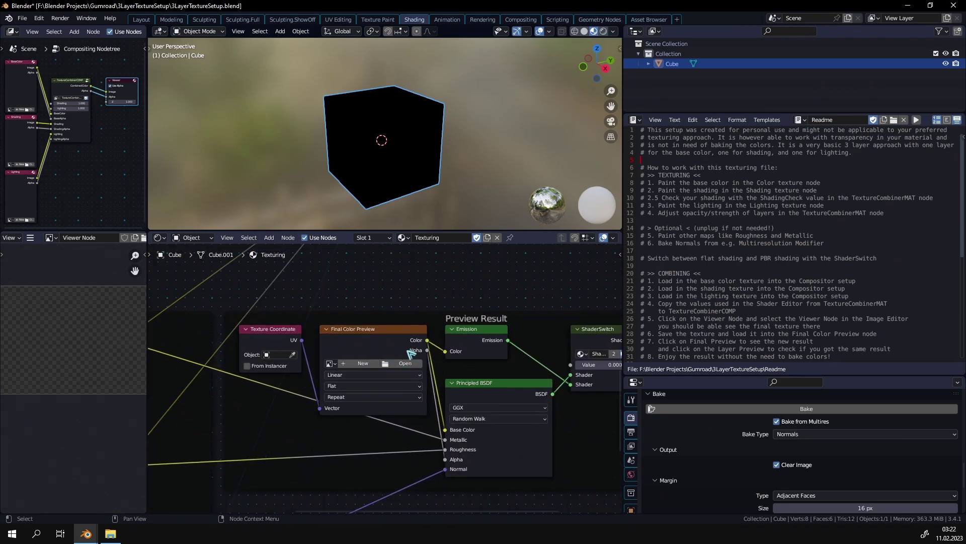
scroll(723, 278, "down", 2)
left_click(718, 220)
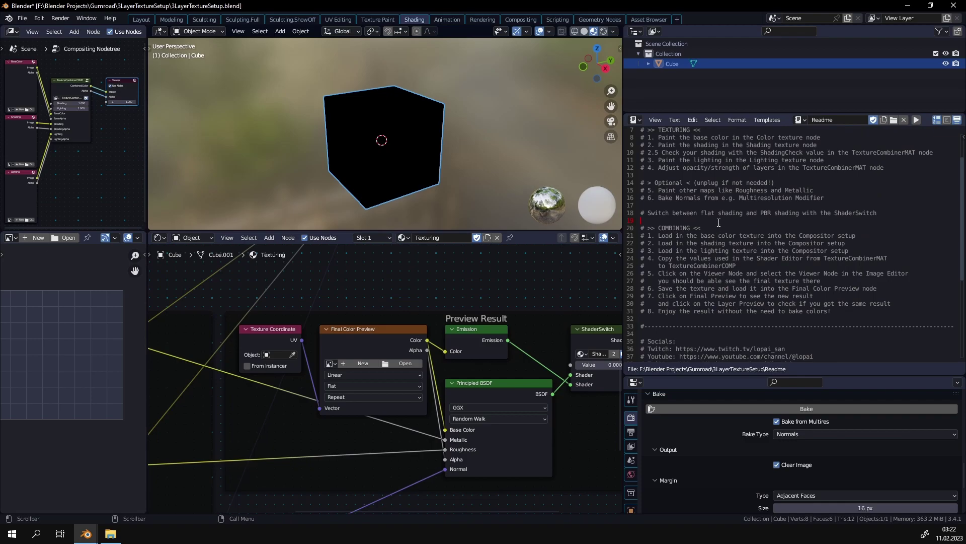
scroll(718, 222, "down", 4)
scroll(733, 230, "up", 6)
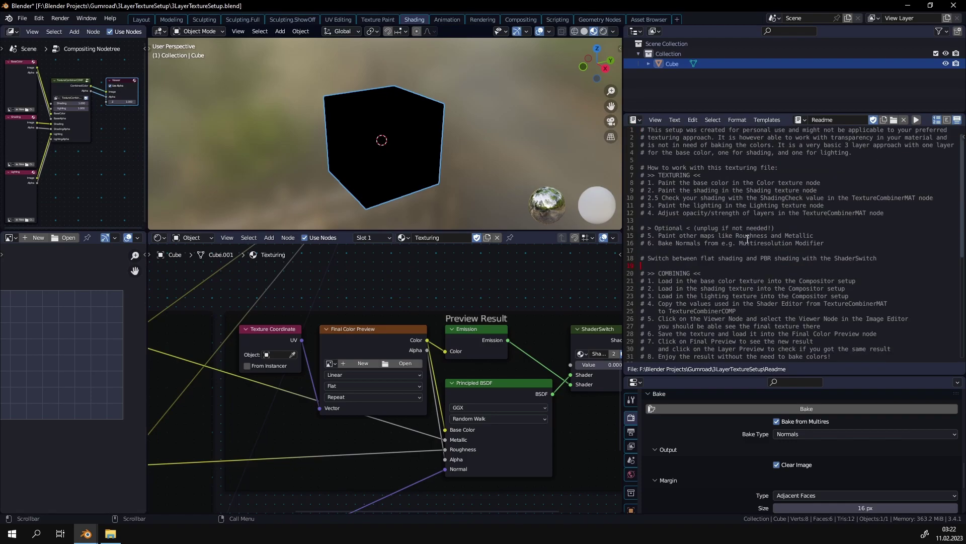
Save the 3LayerTextureSetup file with the whole Texturing node tree in view.
scroll(321, 377, "down", 5)
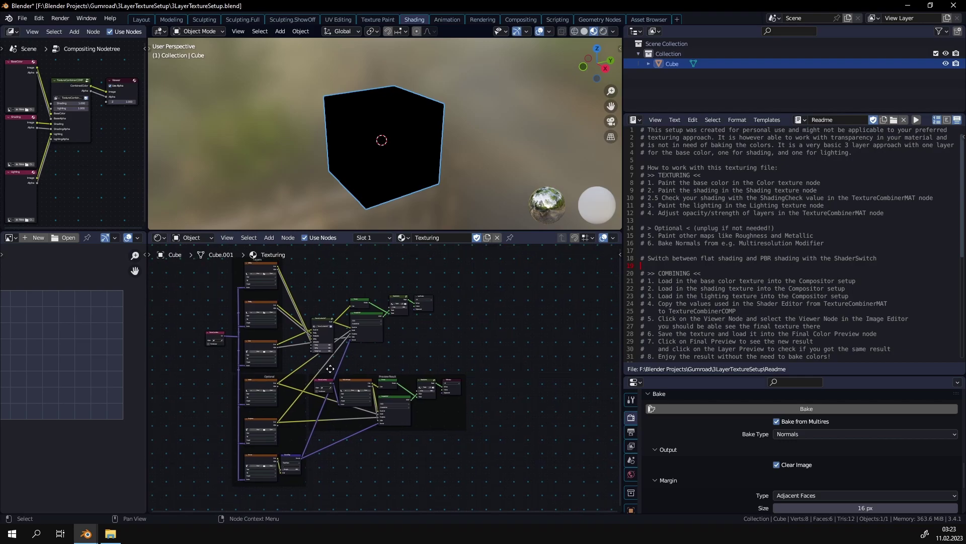
scroll(320, 377, "up", 2)
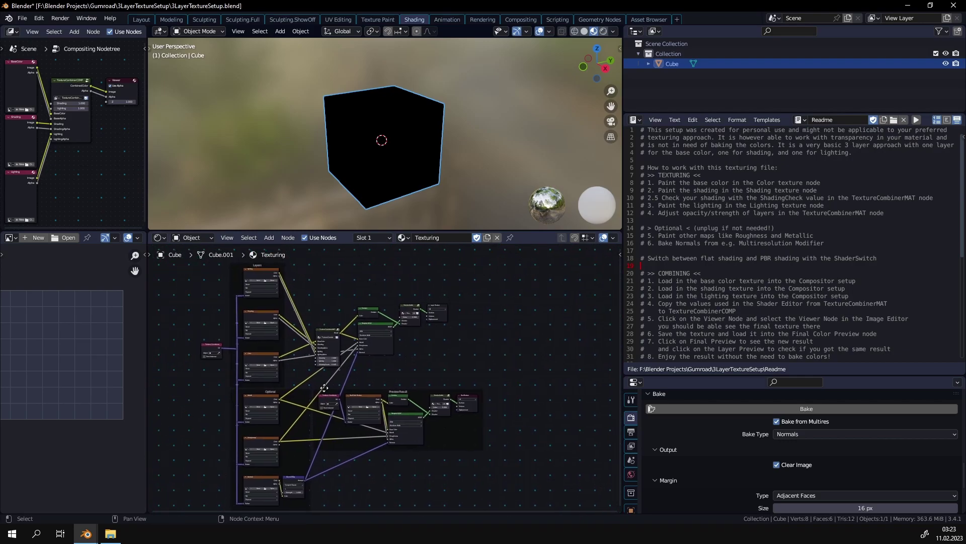
key("ctrl+s")
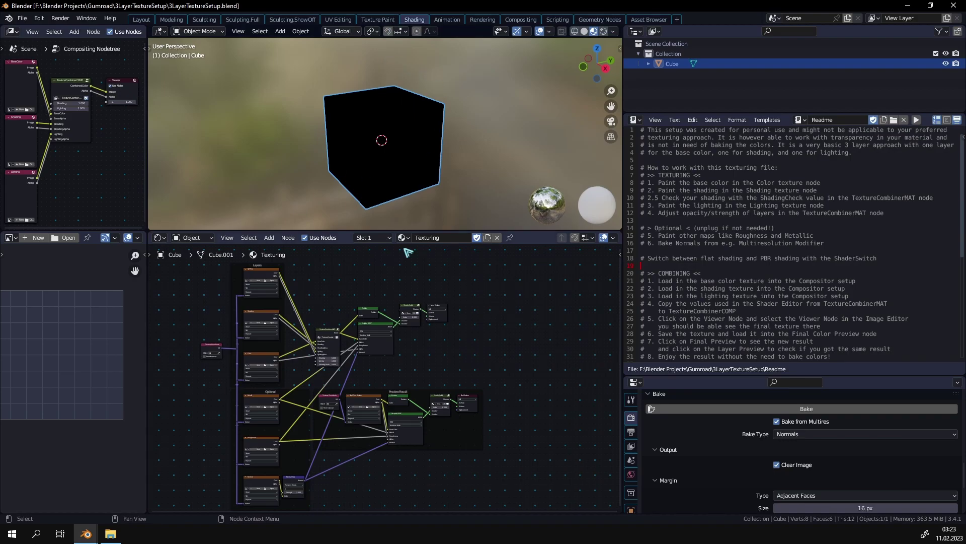
View the available brushes in the Texture Paint workspace, choose B_Airbrush, and return to the Shading workspace.
left_click(378, 19)
left_click(301, 44)
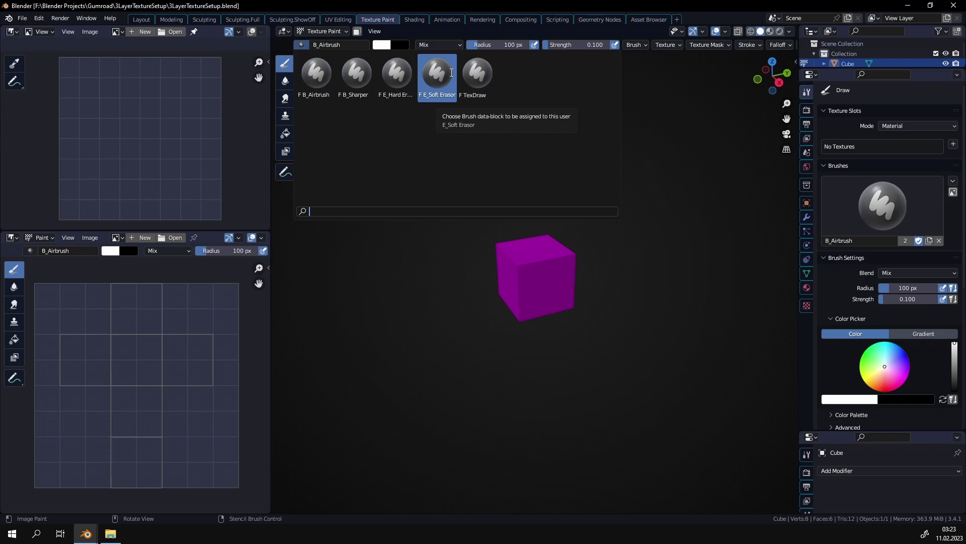
left_click(308, 85)
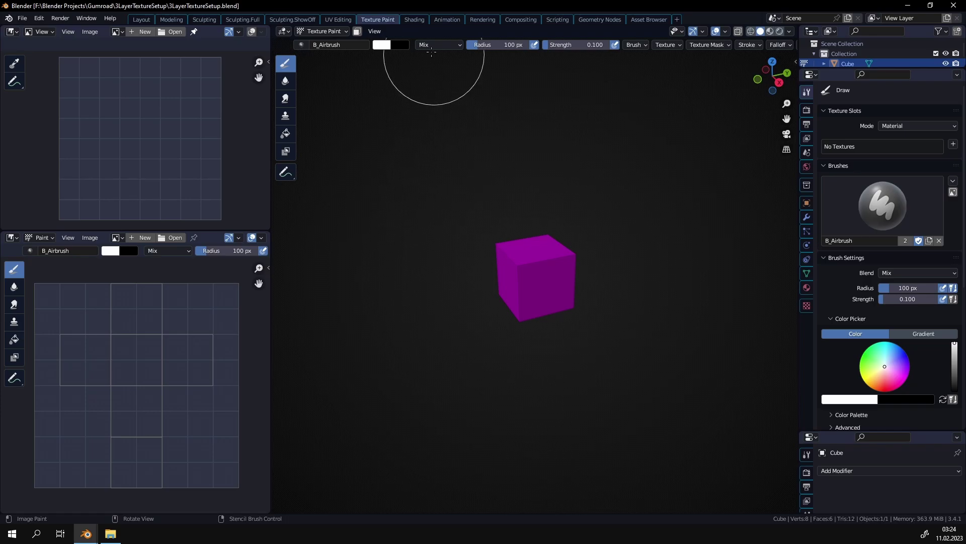
left_click(414, 19)
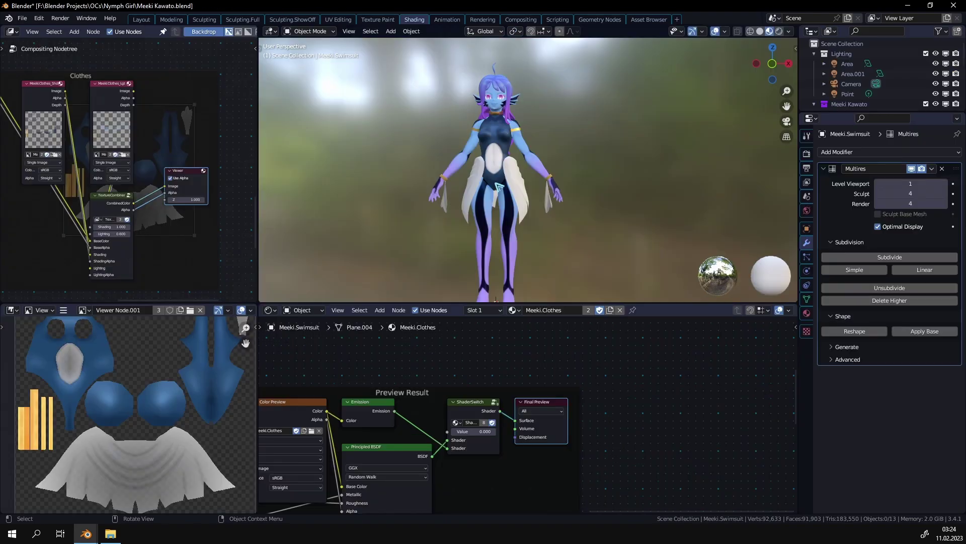
Examine the finished Meeki Kawato character from a slightly turned angle and show the 3D viewport full screen.
middle_click_drag(533, 191, 499, 189)
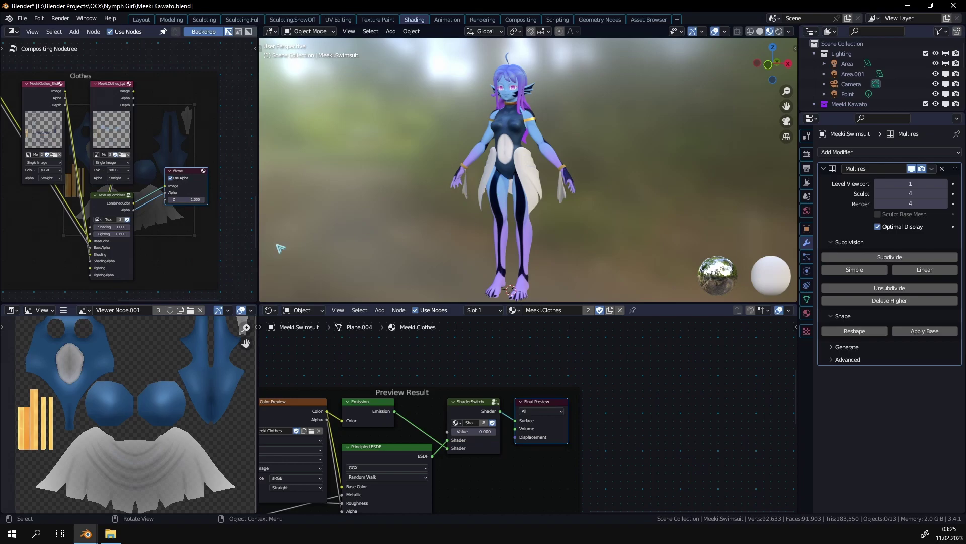
scroll(143, 425, "up", 4)
scroll(130, 409, "down", 4)
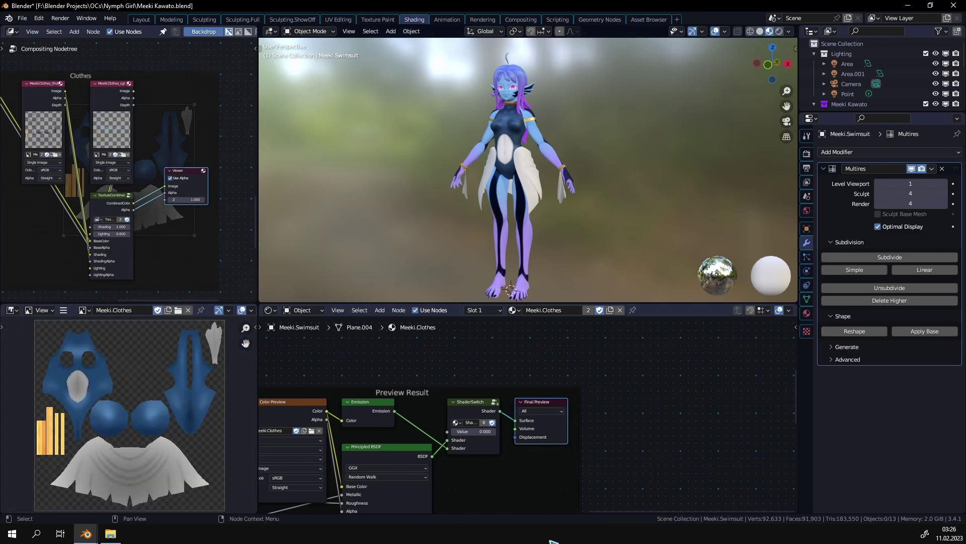
scroll(616, 453, "down", 3)
key("ctrl+alt+space")
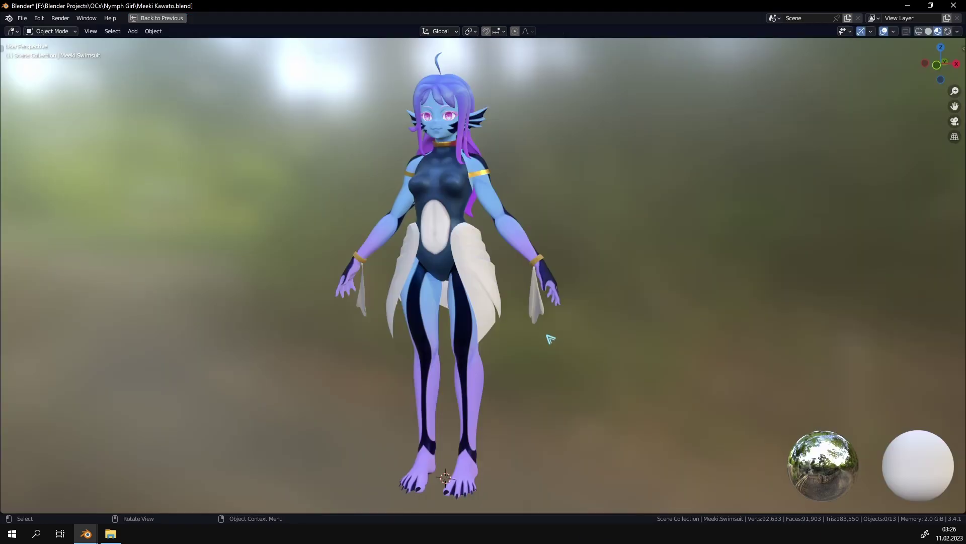